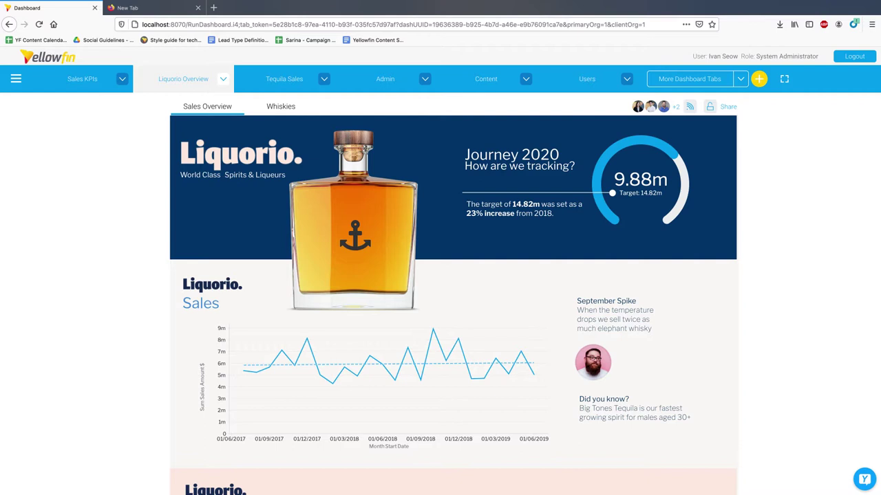
- Open the Browse page listing stories such as 'Winter has come' and 'Tackling COPD'
left_click(16, 81)
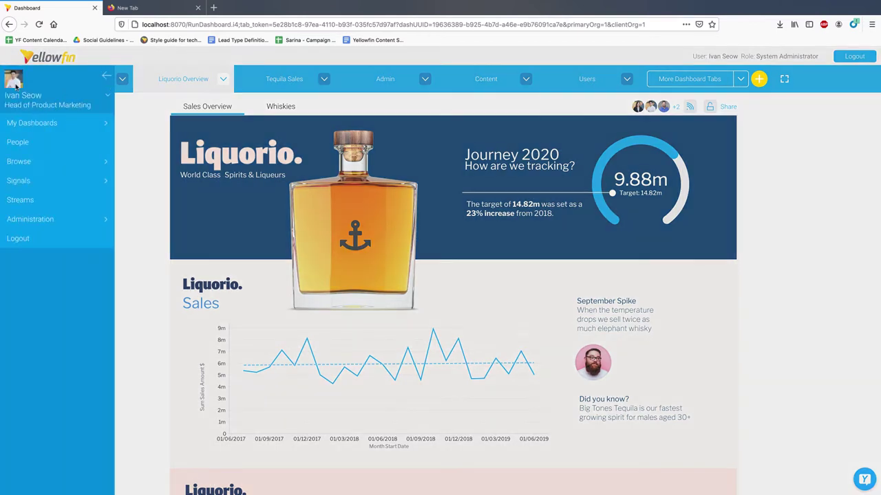
left_click(45, 165)
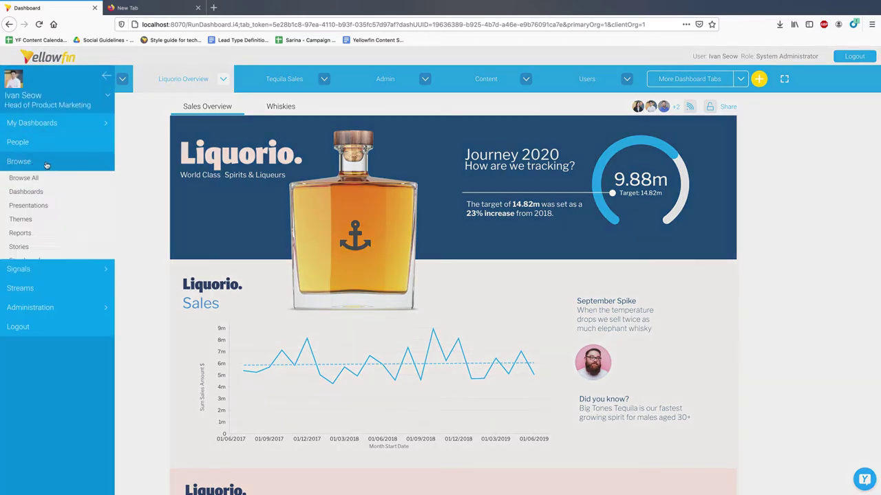
left_click(59, 247)
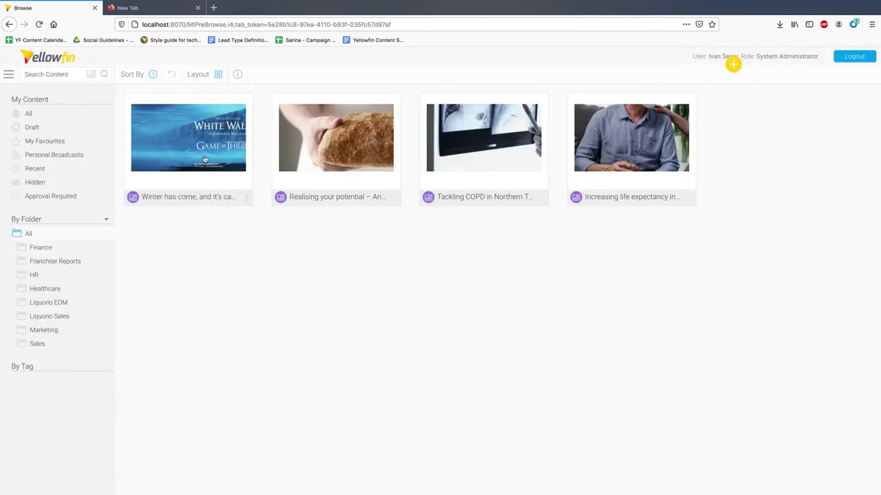
- Export the 'Winter has come' story to PDF with custom layout values and Secure PDF enabled
left_click(204, 159)
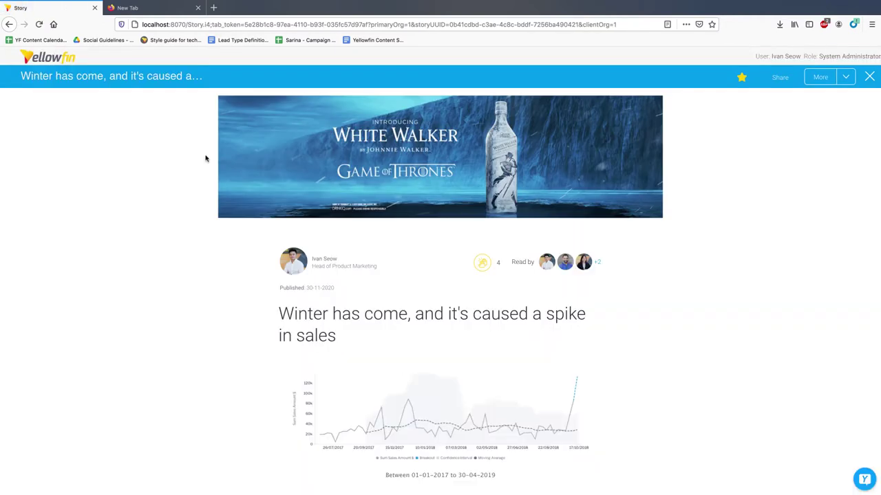
left_click(820, 77)
mouse_move(800, 162)
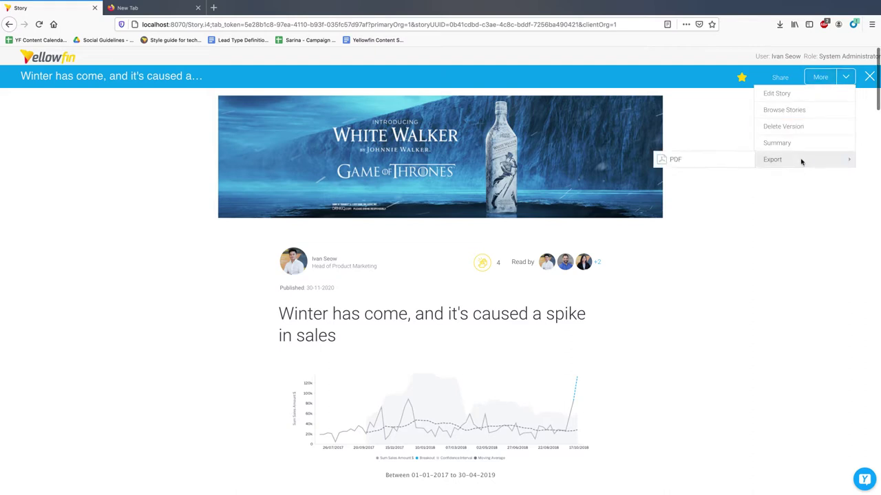
left_click(735, 160)
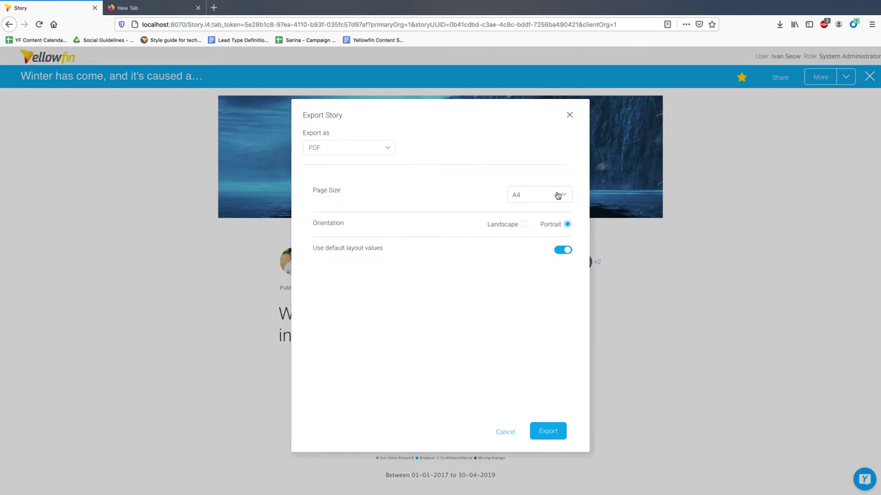
left_click(560, 253)
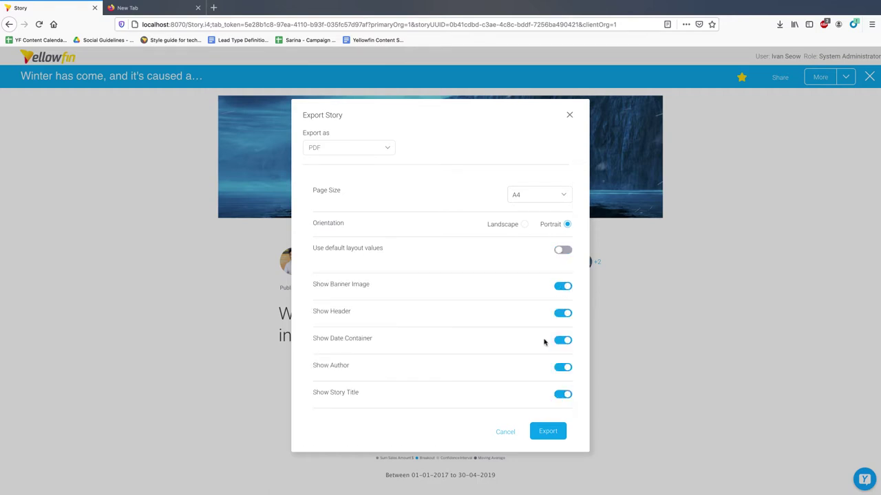
scroll(544, 342, "down", 2)
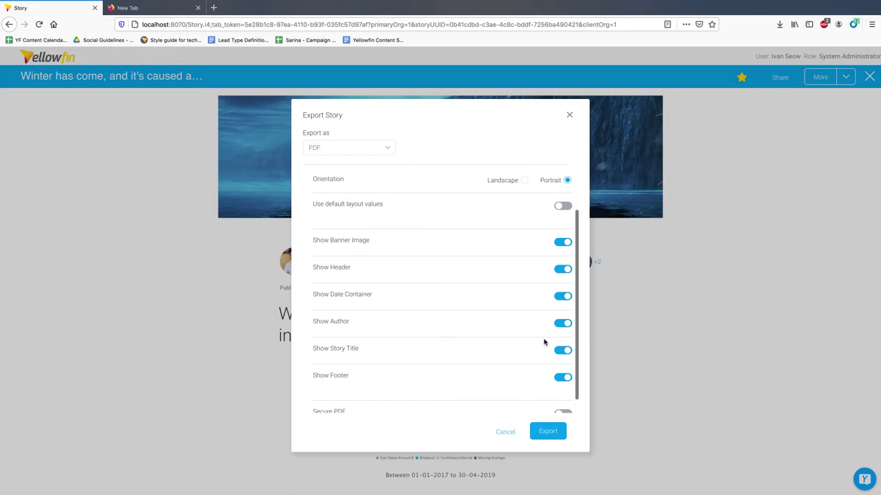
scroll(544, 342, "down", 1)
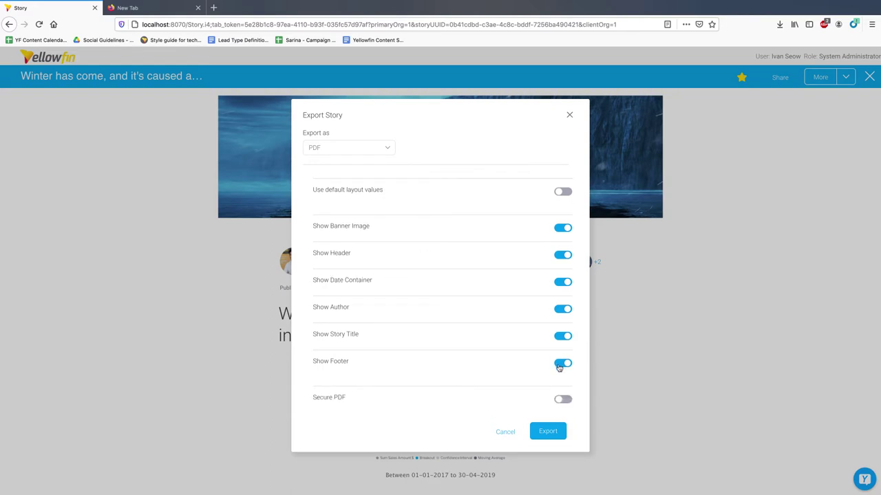
left_click(562, 400)
left_click(554, 432)
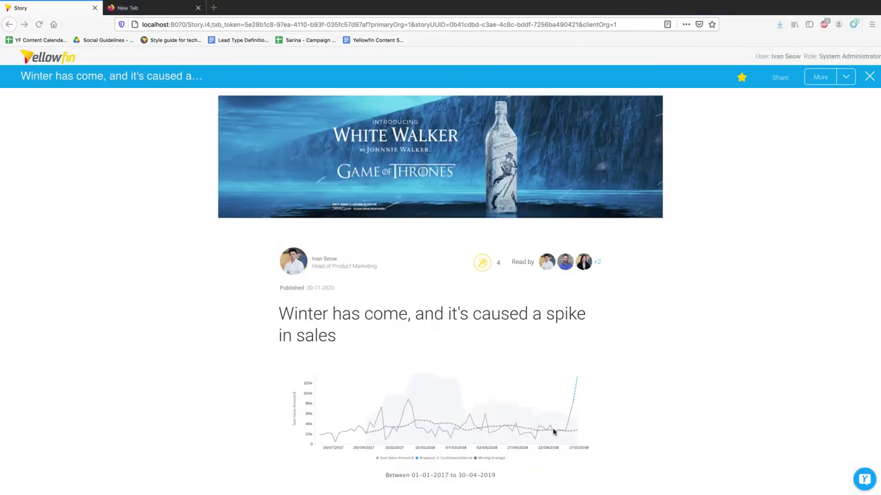
- Switch the story's Share dialog to Embed and select the whole JavaScript embed script
left_click(780, 78)
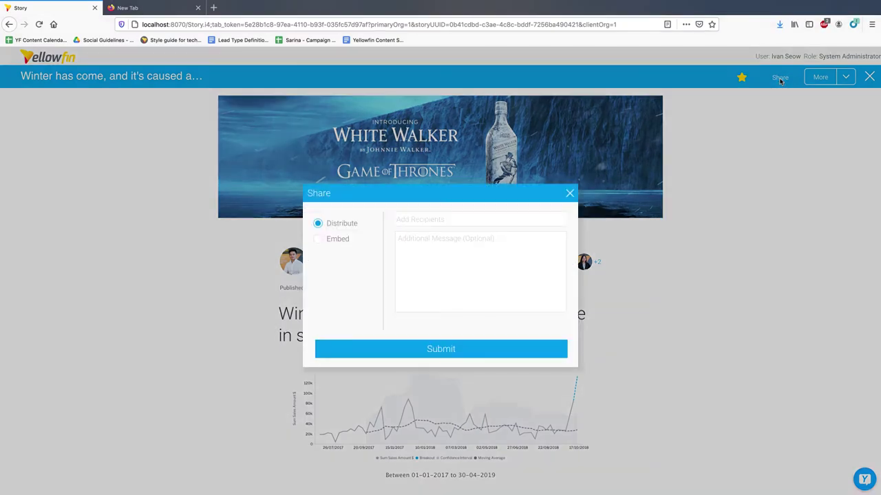
left_click(337, 241)
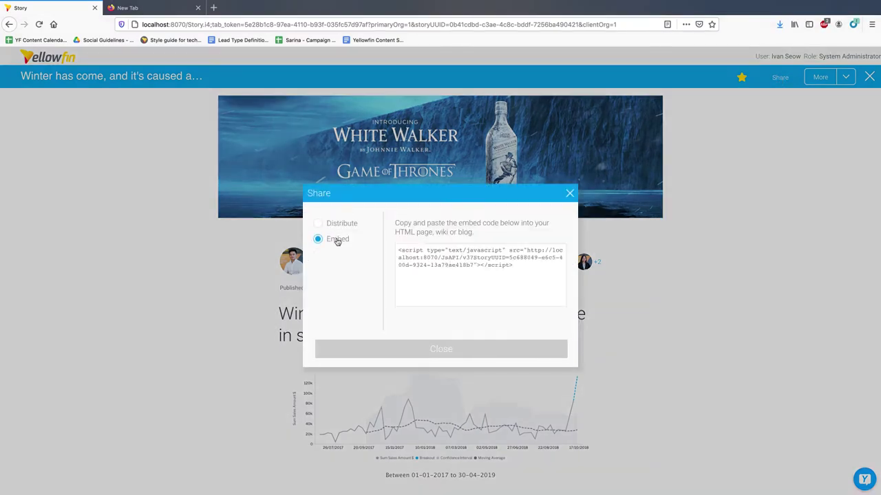
left_click(511, 265)
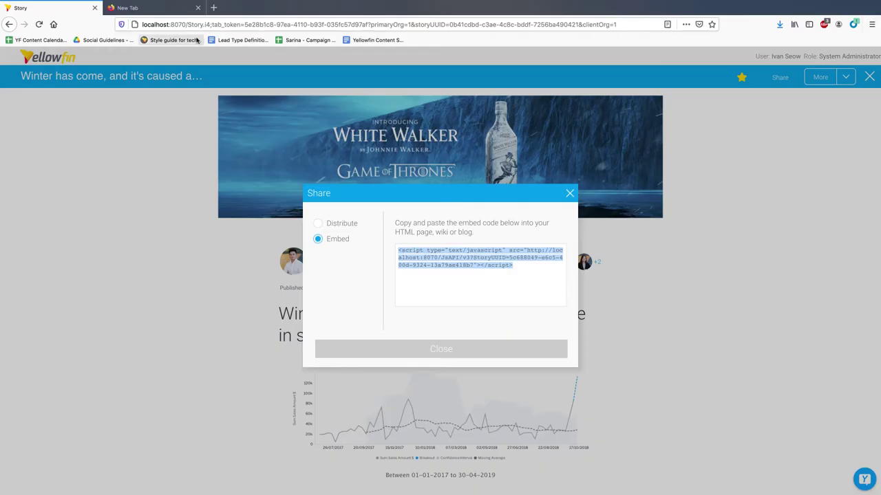
- Reload story.html in the second tab and scroll the embedded story down to its store variance chart
left_click(148, 8)
key("Return")
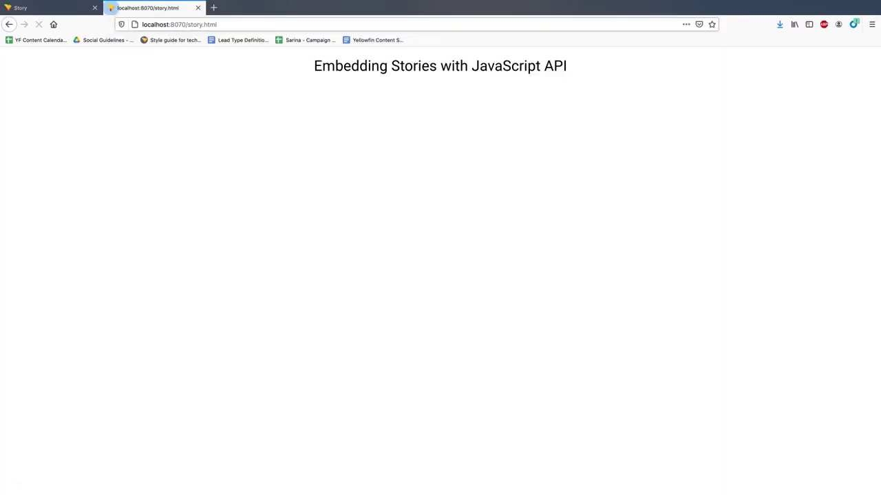
scroll(664, 315, "down", 3)
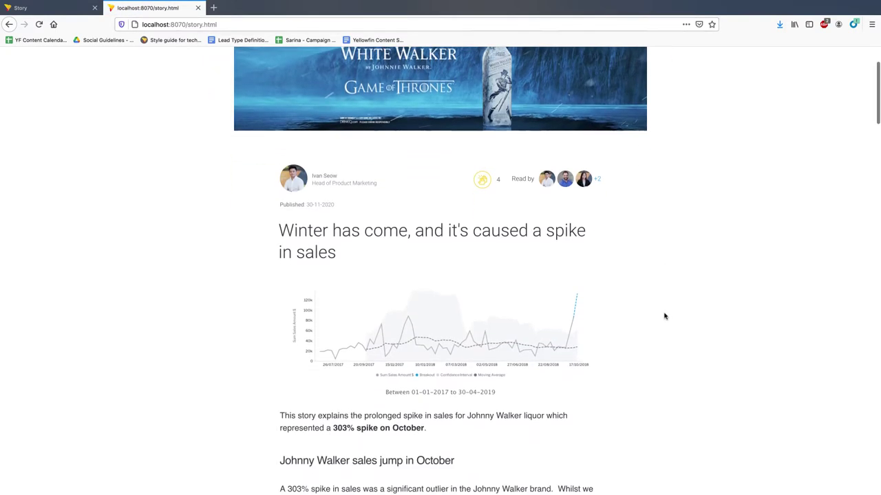
scroll(653, 356, "down", 8)
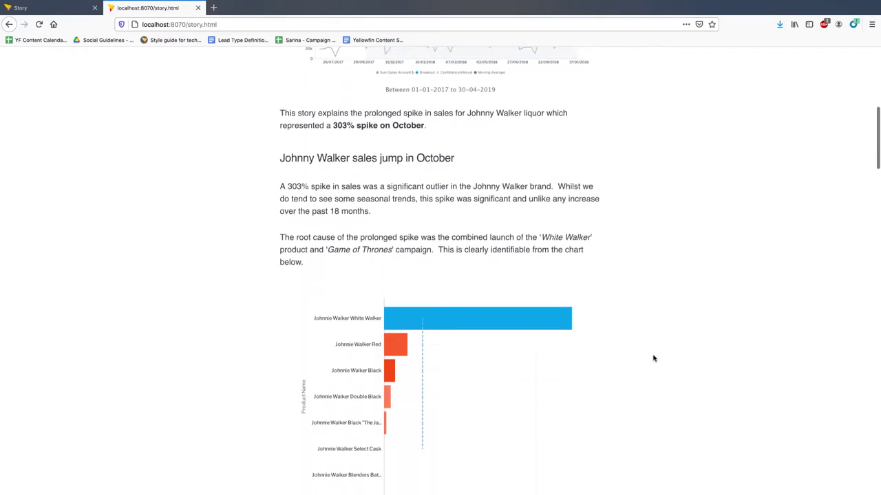
scroll(654, 357, "down", 1)
mouse_move(393, 312)
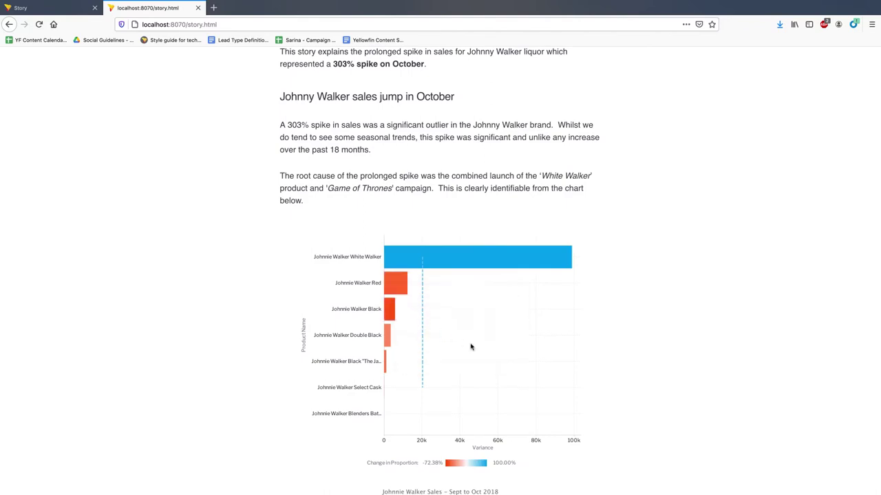
scroll(578, 410, "down", 2)
scroll(578, 411, "down", 5)
scroll(577, 408, "down", 4)
scroll(578, 411, "down", 4)
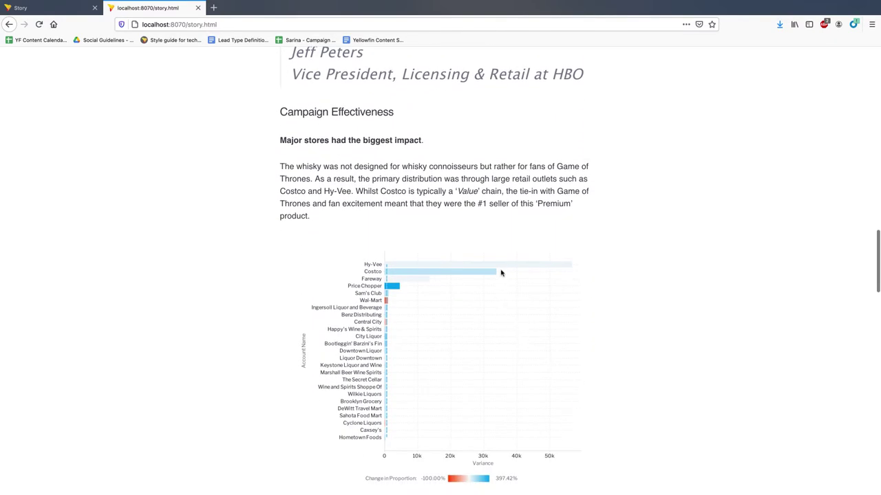
mouse_move(502, 270)
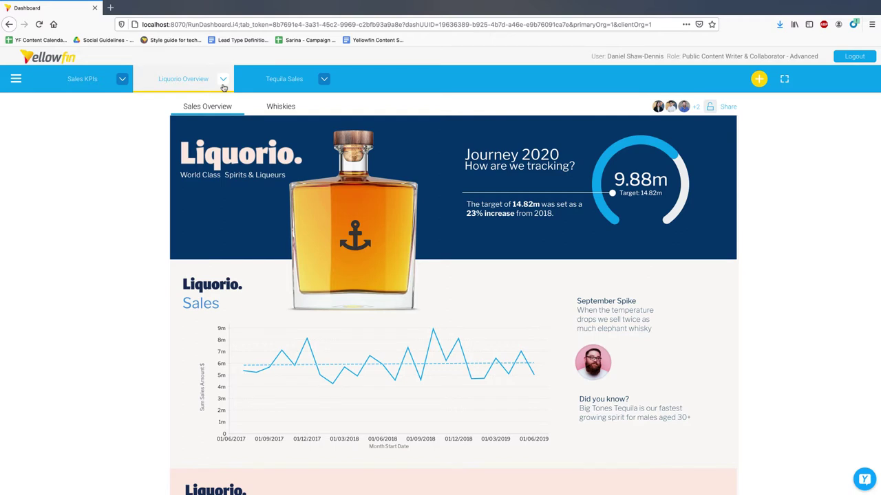
- Show the Sales Analysis chart as a table and scroll through its data
mouse_move(549, 313)
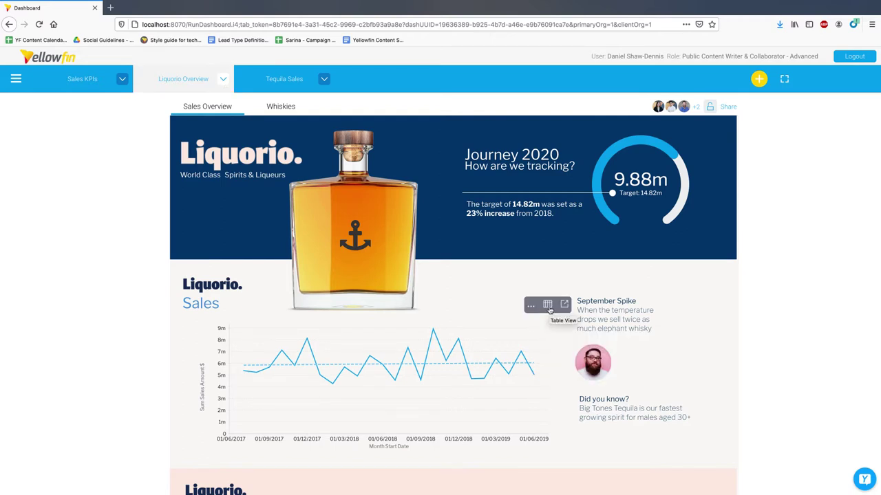
left_click(548, 306)
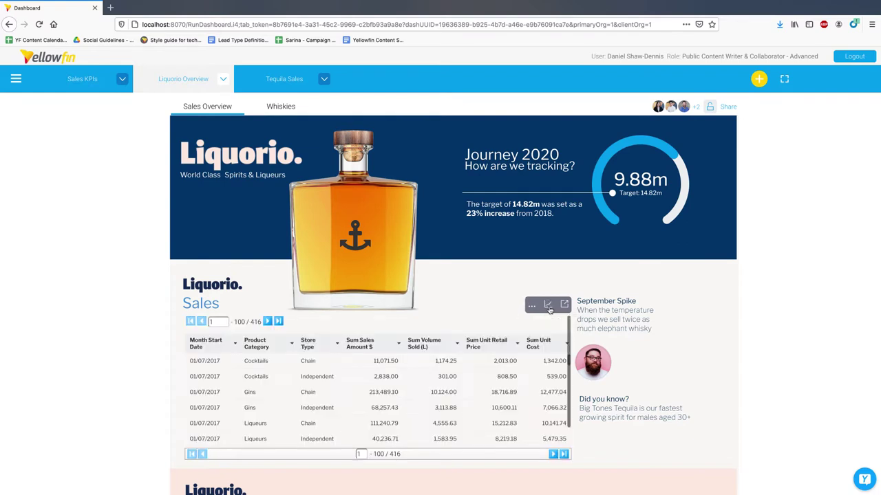
scroll(518, 408, "down", 5)
scroll(518, 408, "down", 4)
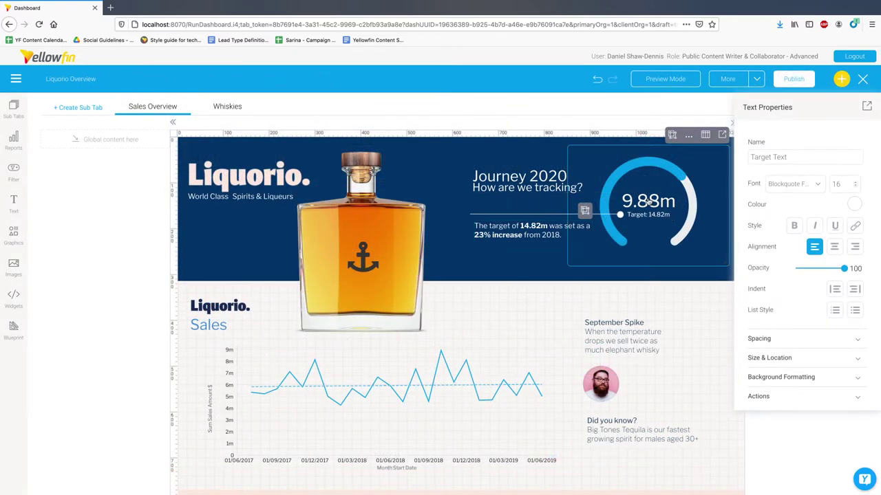
- In edit mode, turn on Toggle Display Type in the Sales line chart's Report Menu
left_click(649, 201)
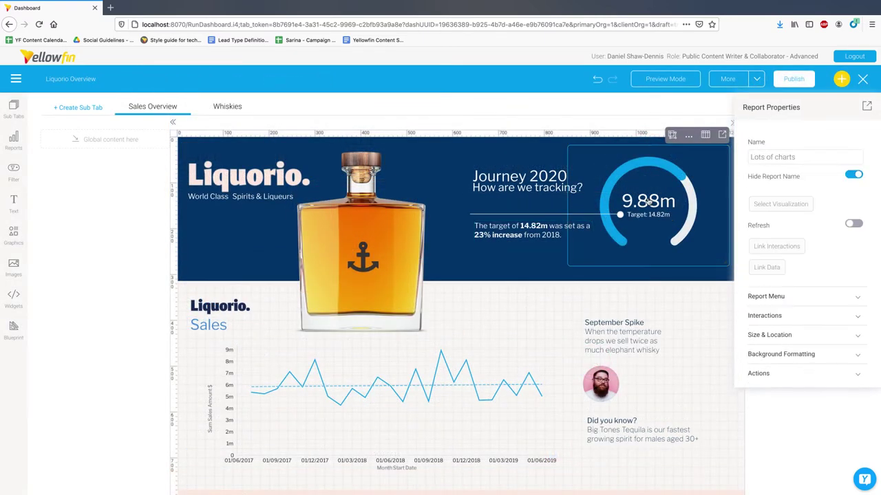
left_click(772, 300)
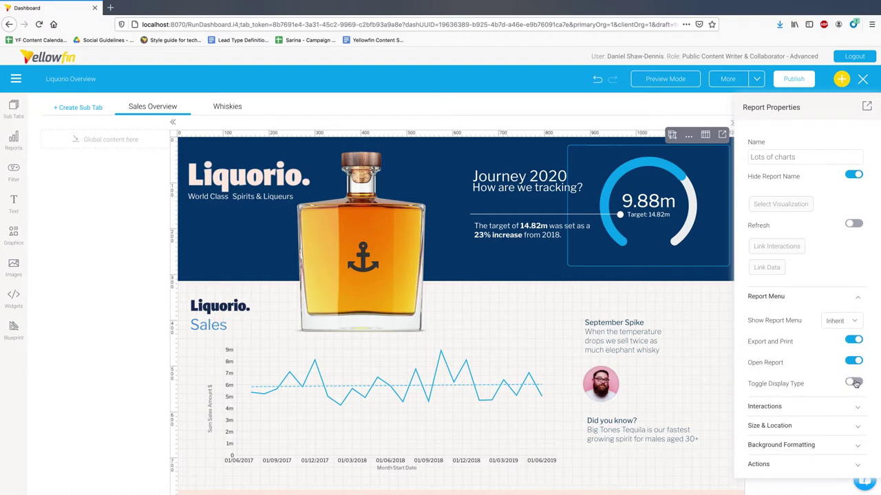
left_click(540, 387)
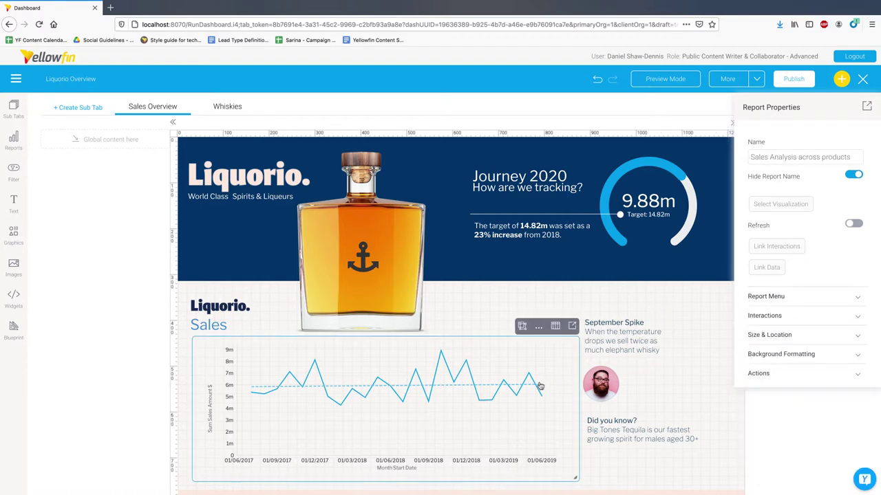
left_click(791, 298)
left_click(854, 384)
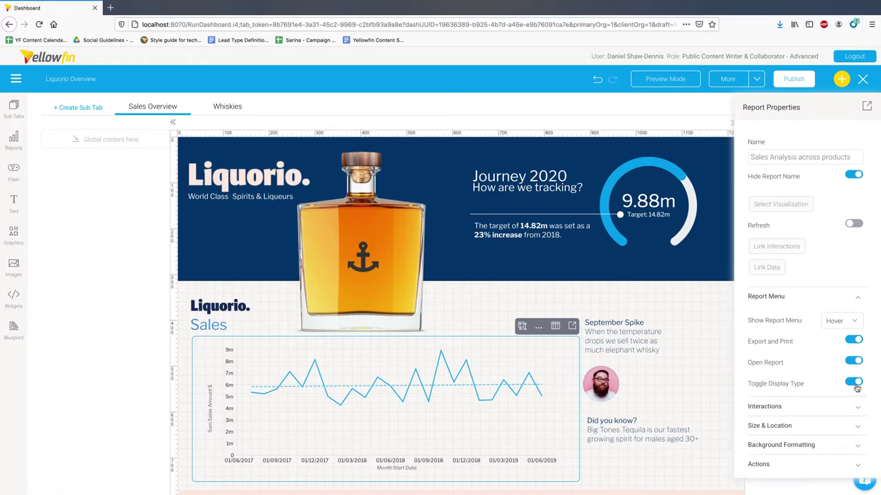
- Save the Liquorio Overview dashboard into the Production subfolder
left_click(791, 79)
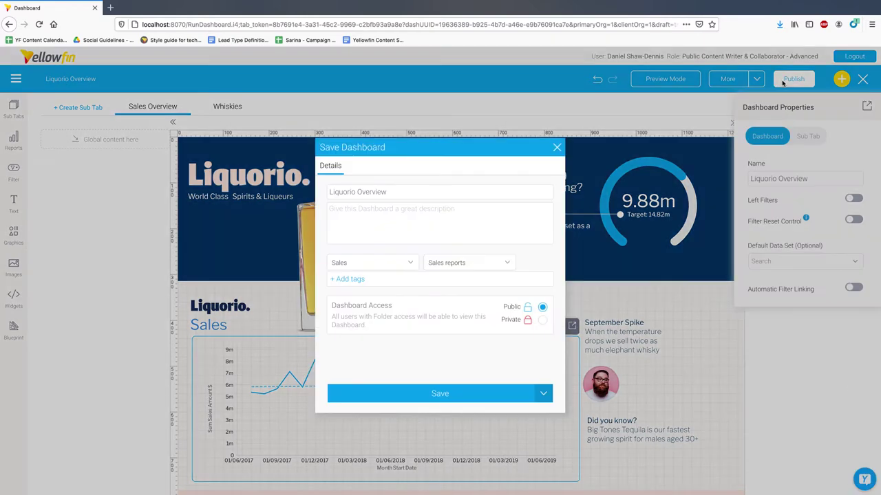
left_click(499, 262)
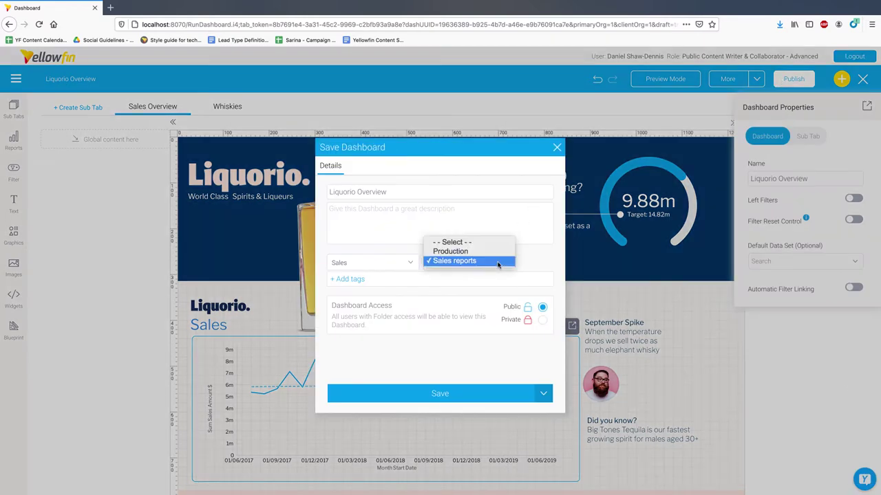
left_click(498, 253)
mouse_move(522, 264)
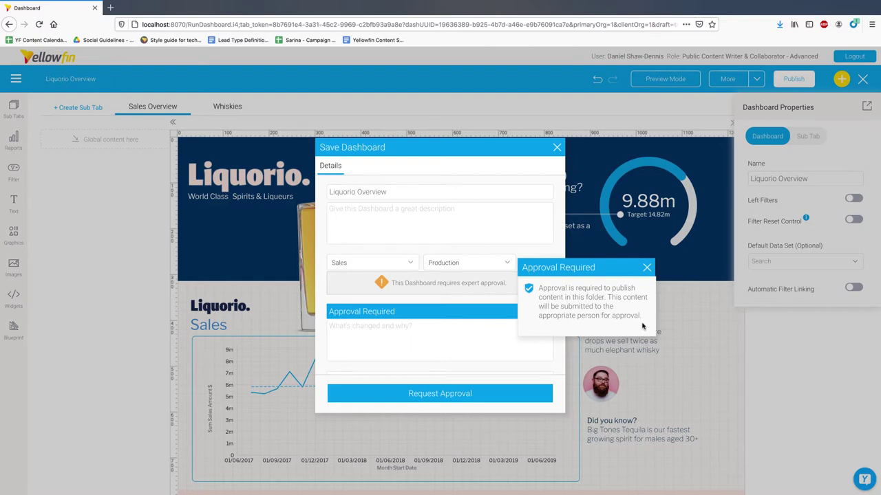
- Request approval with the note 'Added Liquorio sales charts', declining translation
left_click(415, 328)
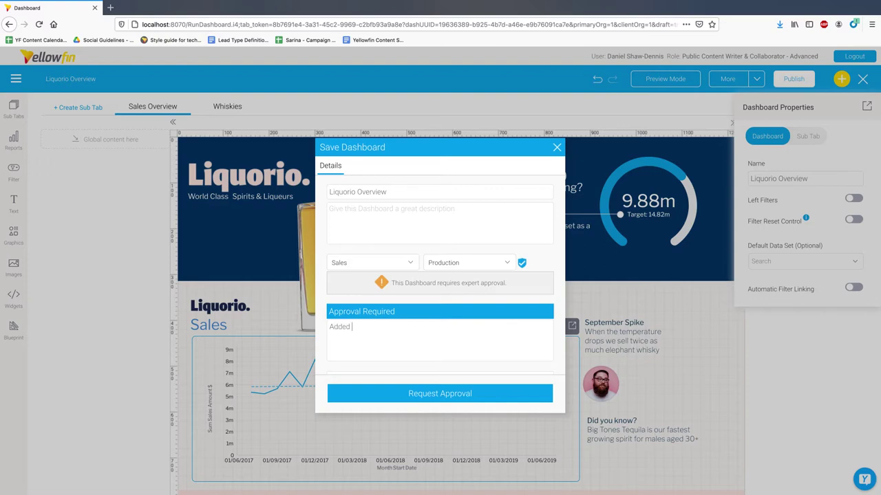
type("Added Liquorio sales charts")
left_click(486, 400)
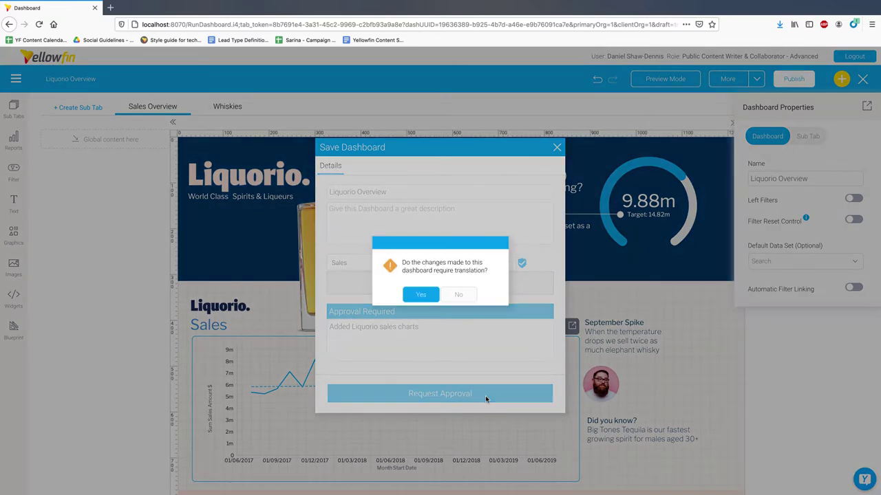
left_click(465, 295)
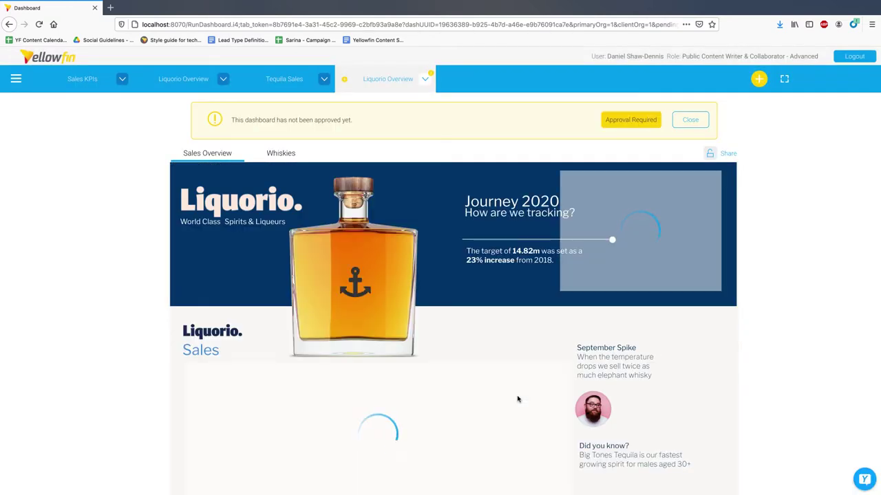
- Log out and sign back in as the system administrator using the saved login
left_click(16, 79)
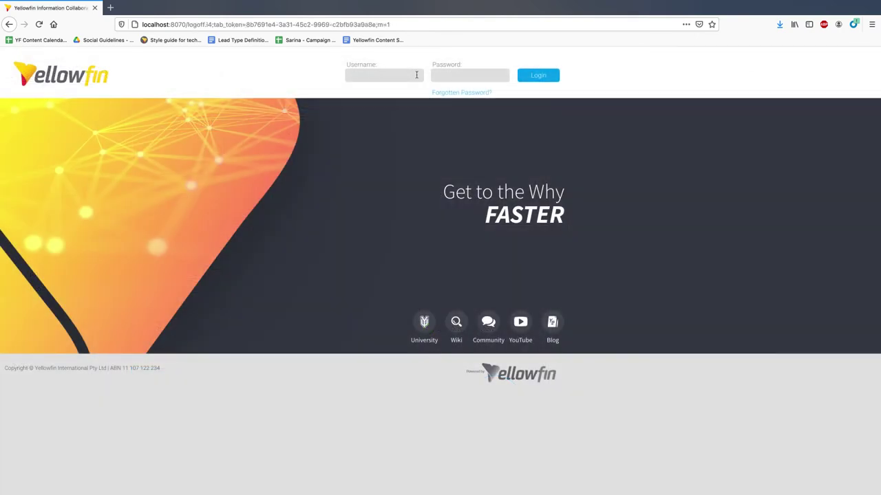
type("ivan")
key("Down")
key("Return")
key("Tab")
left_click(545, 74)
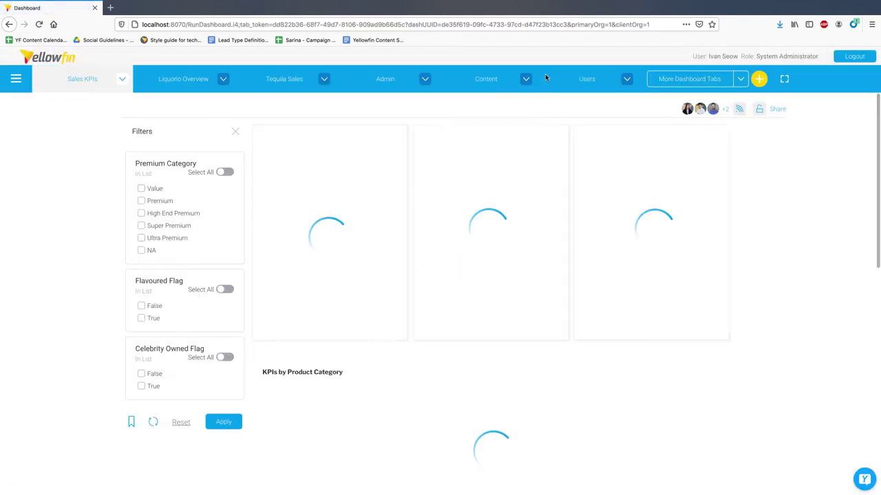
- Approve the Liquorio Overview dashboard's pending request from its conversation panel
left_click(18, 79)
left_click(20, 82)
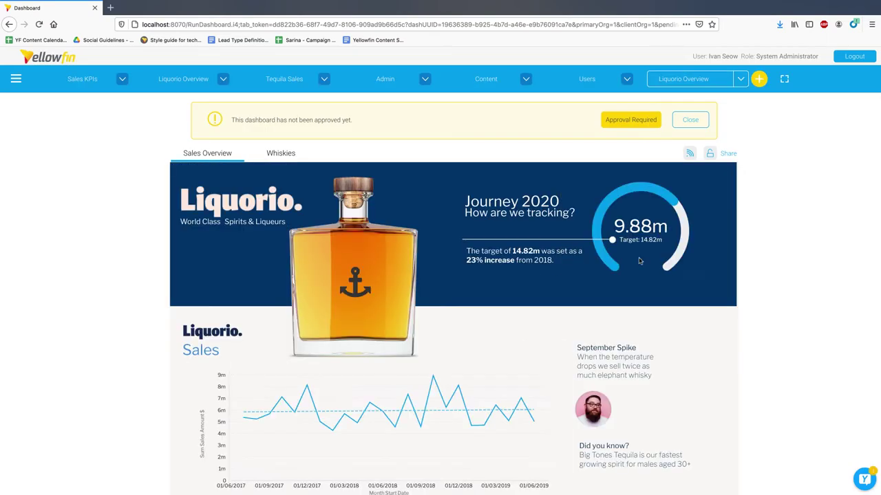
left_click(866, 479)
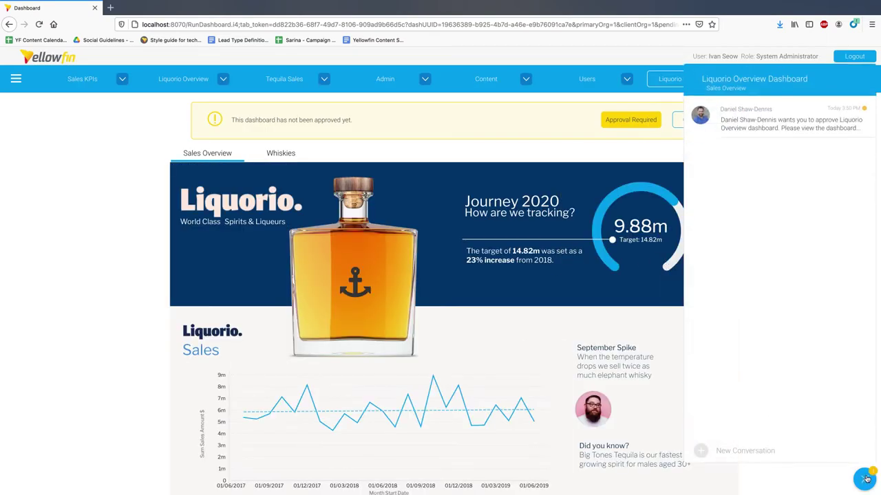
left_click(827, 119)
left_click(852, 131)
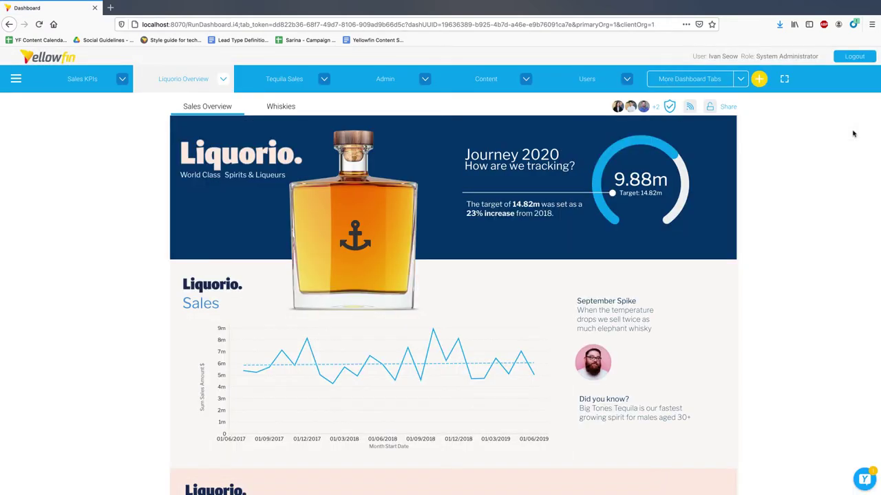
- Export the Liquorio Overview dashboard to PDF with Secure PDF password protection on
mouse_move(671, 111)
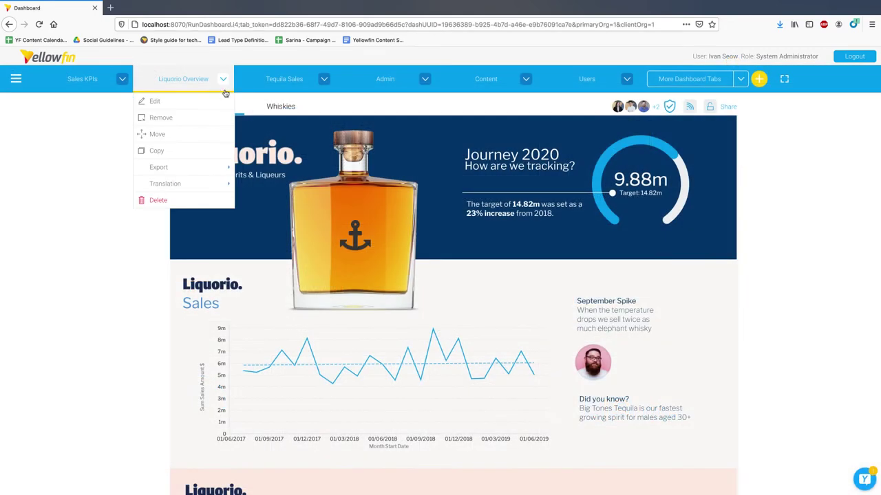
mouse_move(213, 168)
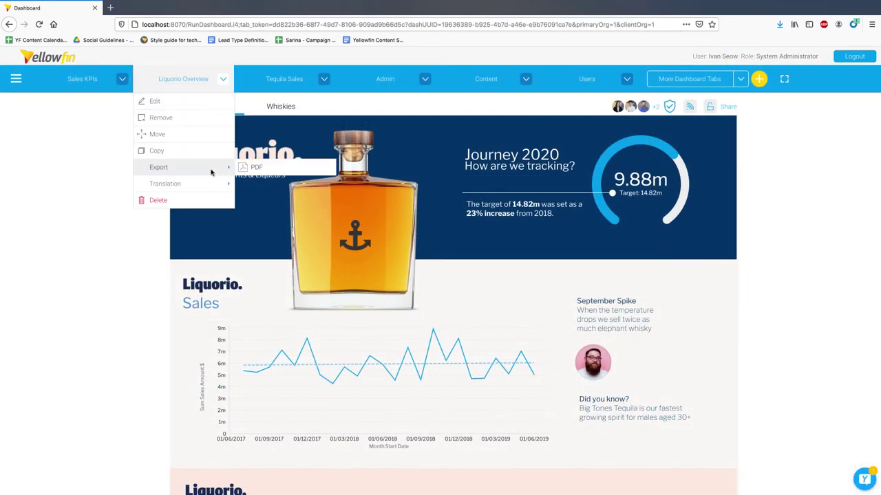
left_click(295, 168)
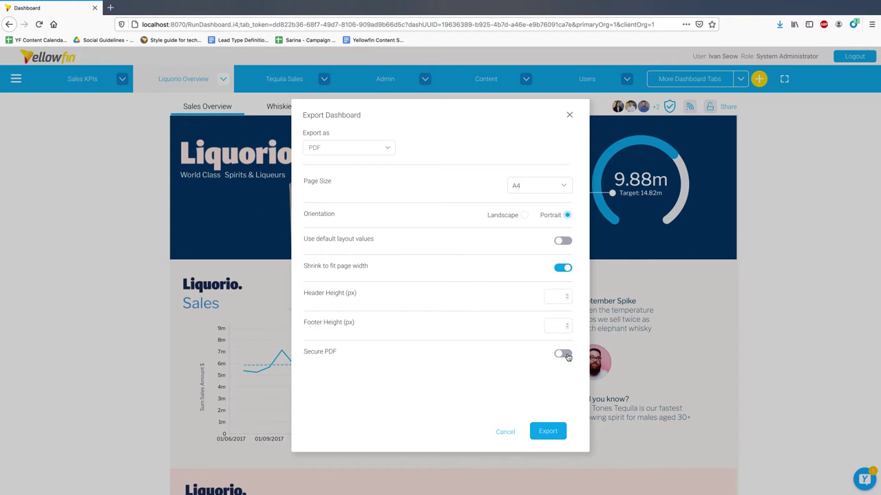
left_click(567, 356)
left_click(558, 435)
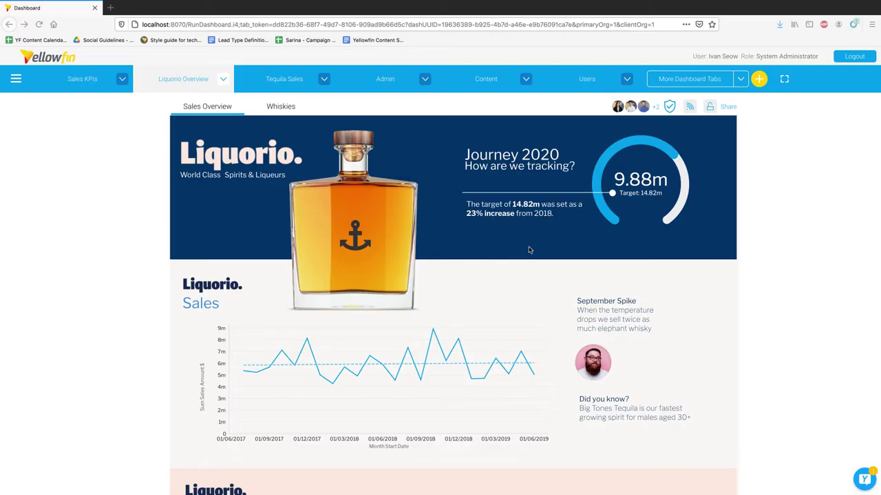
- Go to the Background Execution page under Administration
left_click(16, 78)
left_click(60, 217)
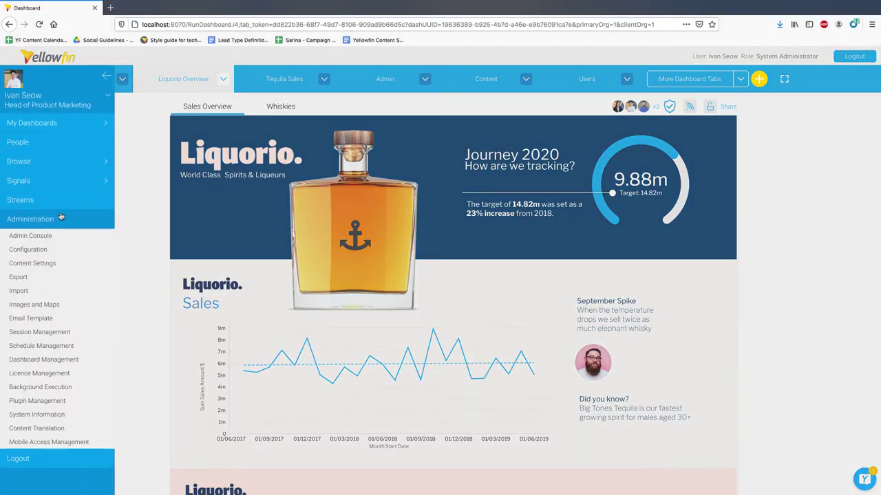
left_click(84, 388)
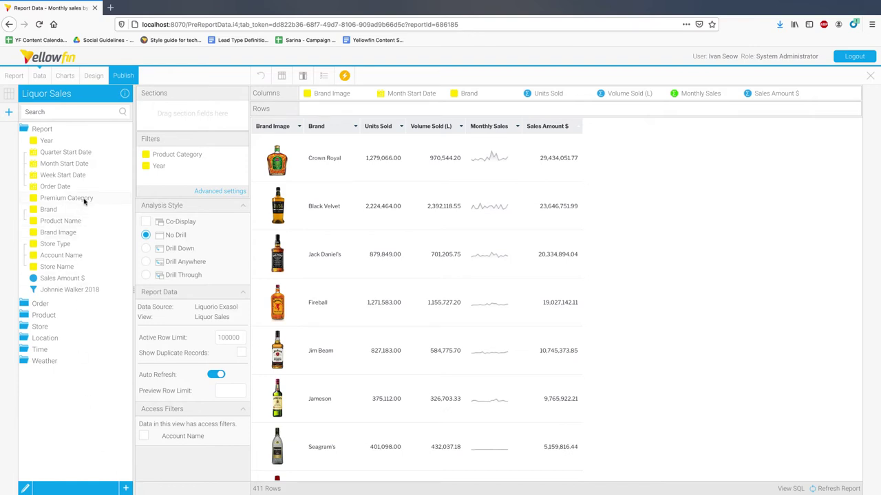
- Section the report by Premium Category as tabs, then view the High End Premium and Premium tabs
left_click_drag(83, 201, 197, 113)
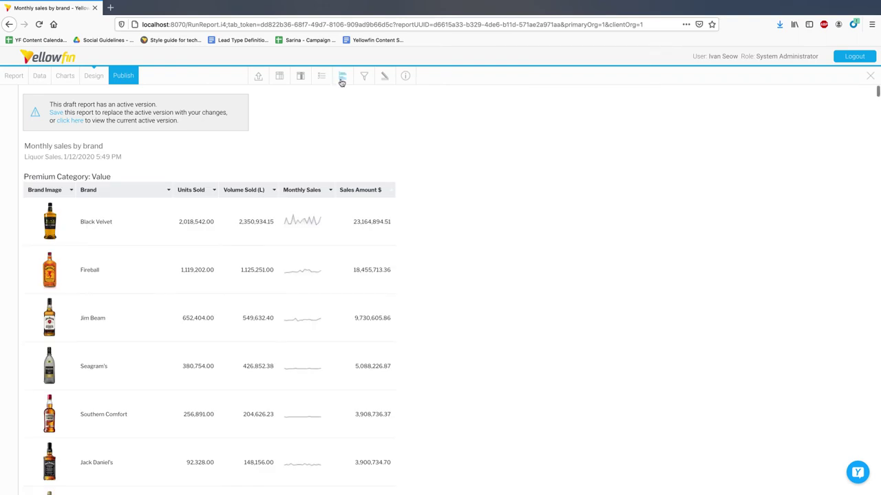
left_click(342, 75)
left_click(227, 132)
left_click(569, 259)
left_click(564, 266)
left_click(580, 94)
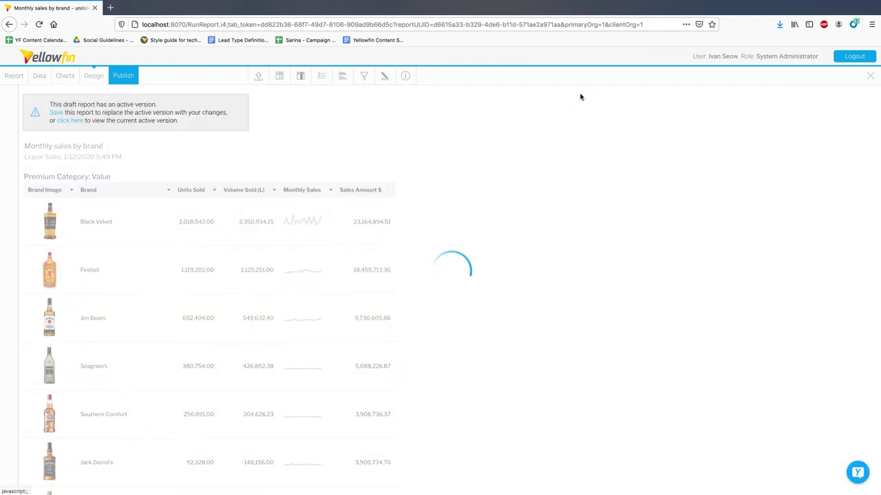
left_click(110, 179)
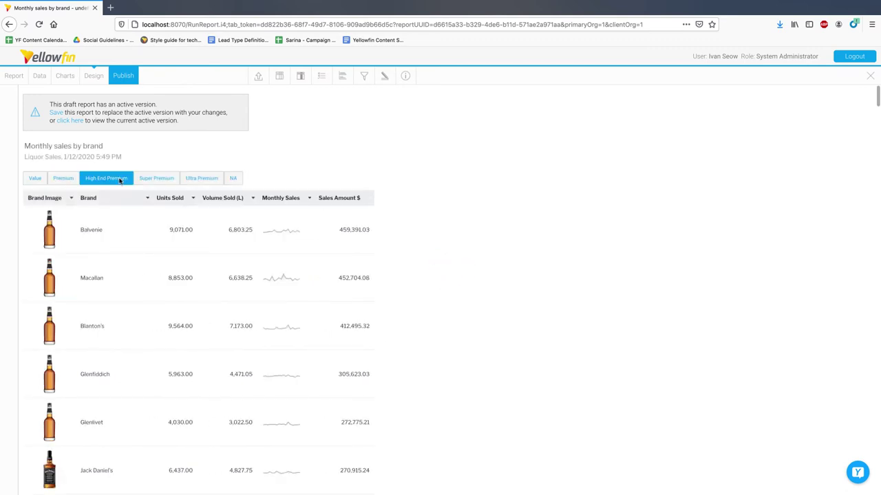
left_click(63, 178)
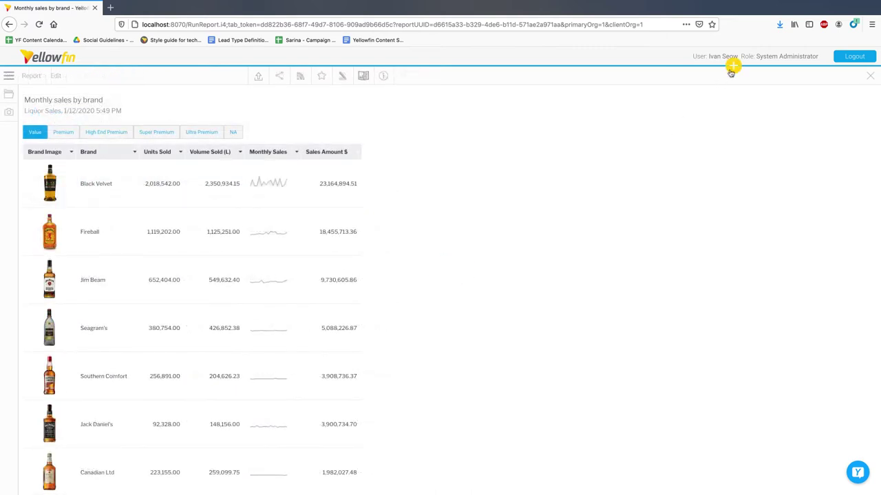
- Start a new Database data source and choose Oracle as the database type
left_click(732, 68)
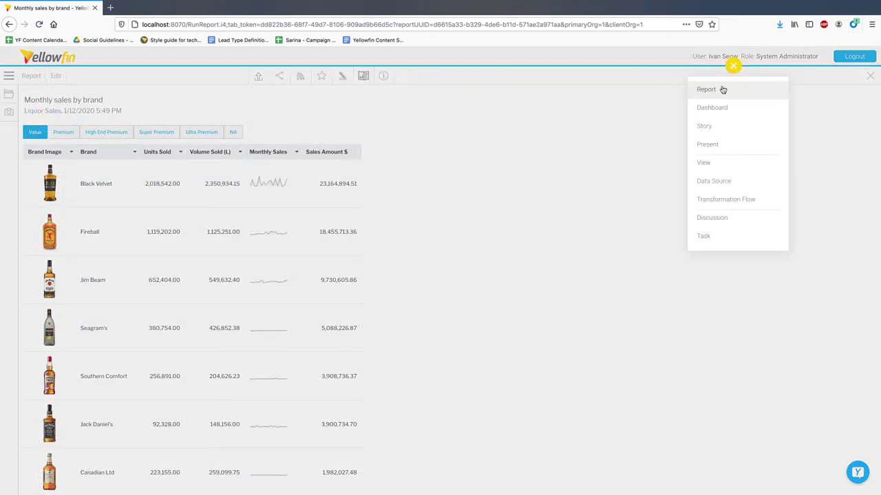
left_click(743, 181)
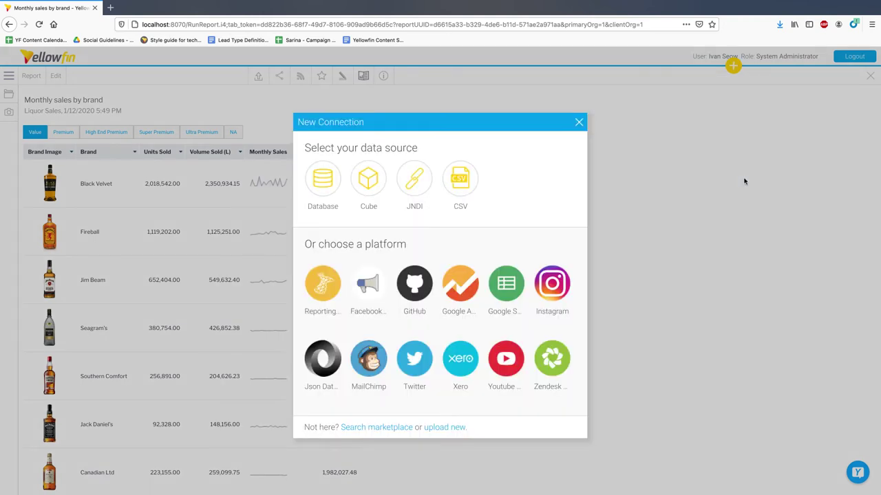
left_click(338, 181)
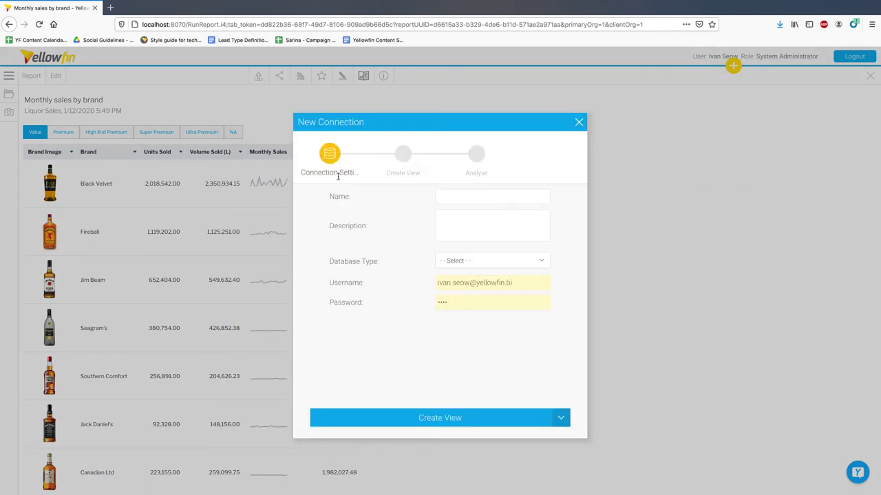
left_click(530, 264)
scroll(527, 354, "down", 5)
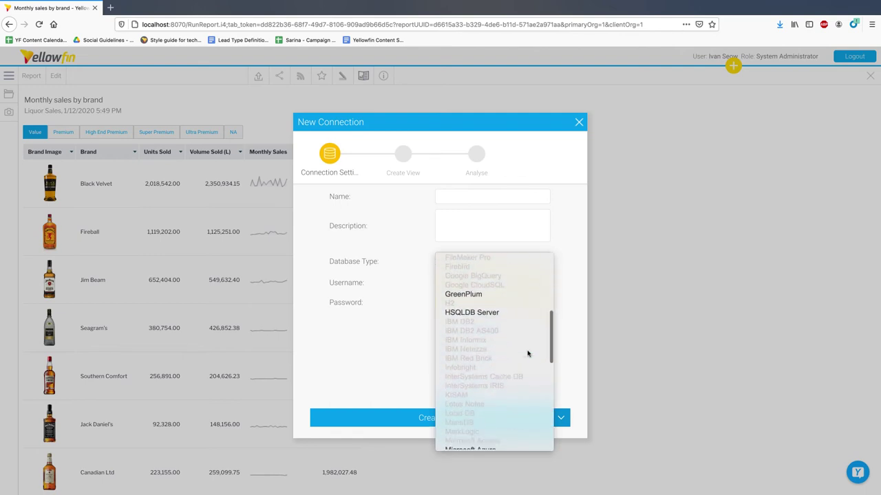
scroll(527, 353, "down", 5)
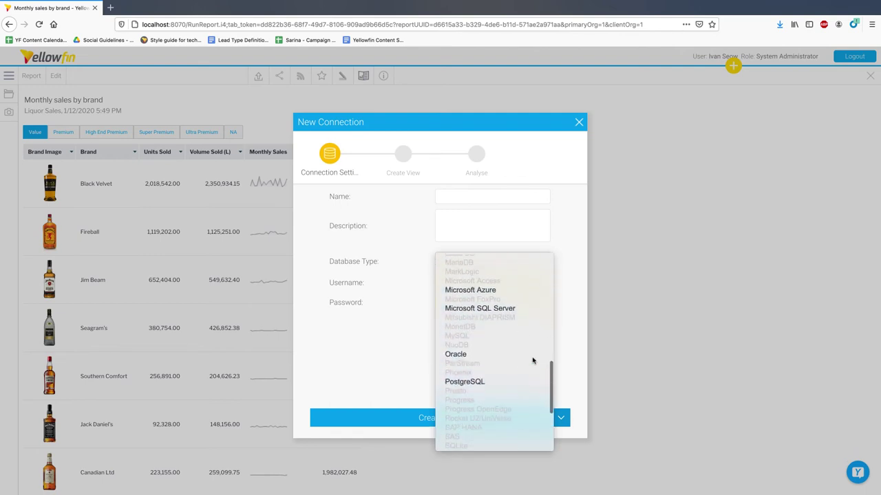
left_click(531, 357)
- Review the Authentication options, including Kerberos, then close the connection dialog without saving
scroll(569, 365, "down", 3)
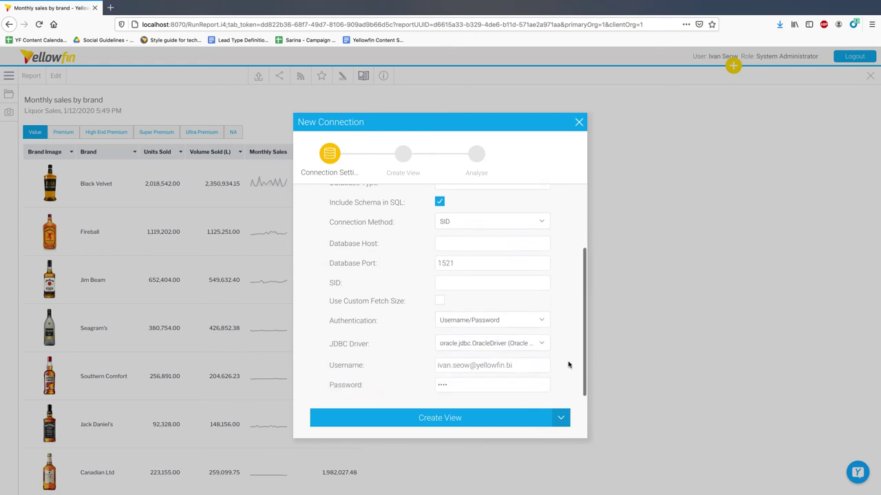
left_click(543, 320)
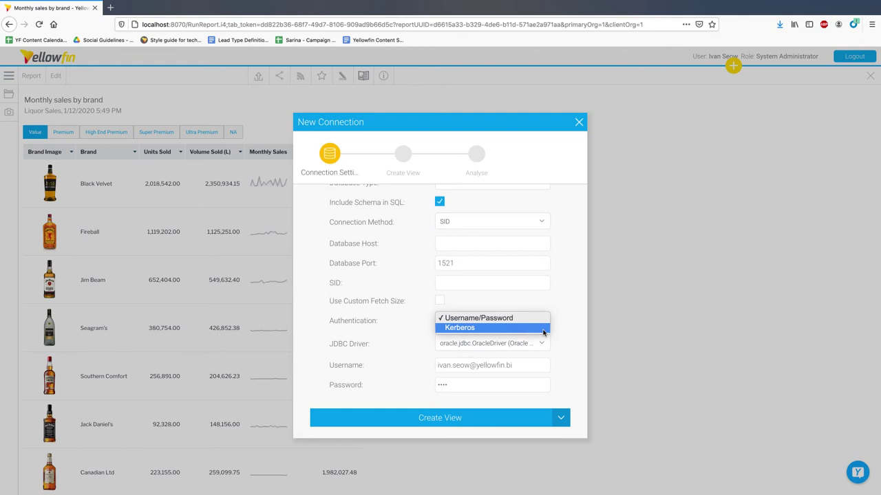
left_click(579, 123)
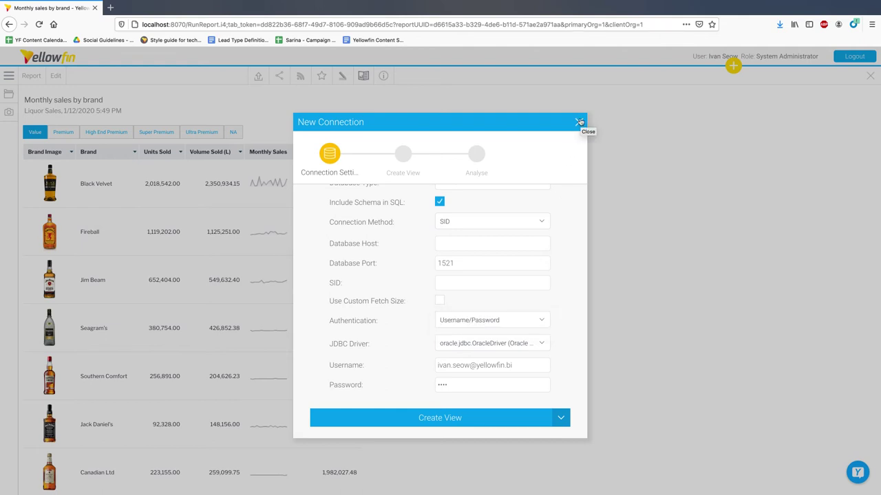
left_click(580, 123)
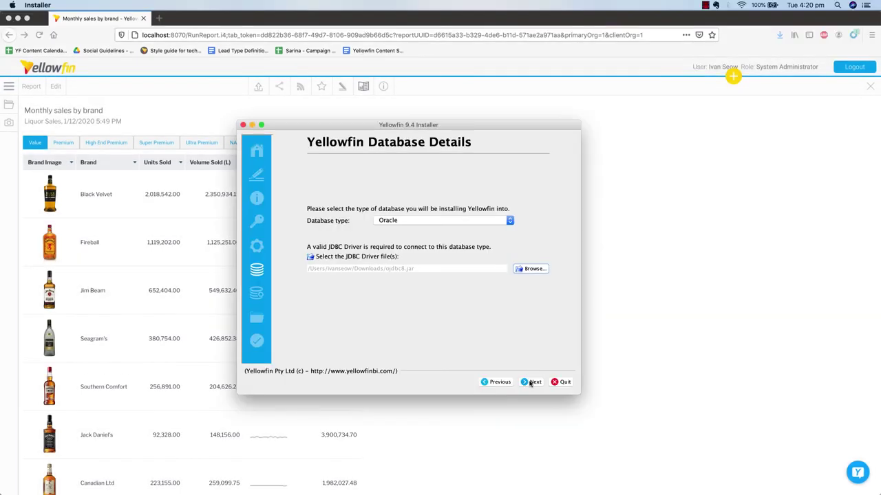
- On the Oracle server details, choose Kerberos authentication and go to the Kerberos File Path field
left_click(530, 383)
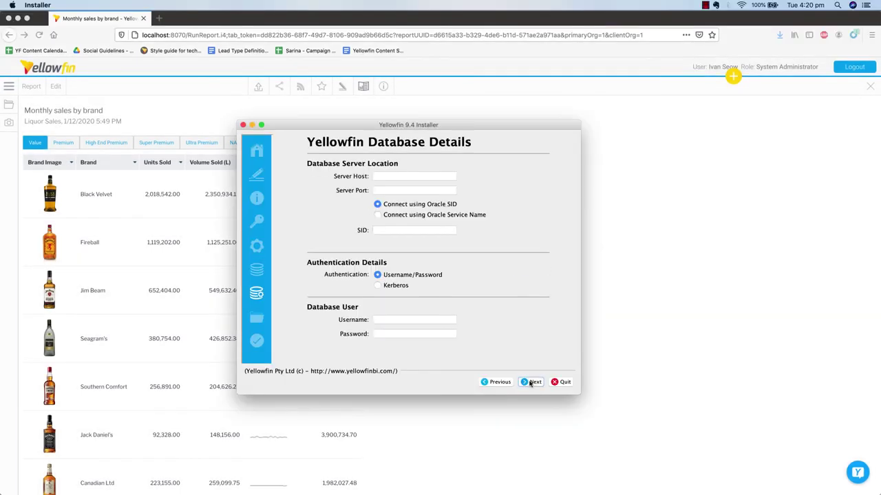
left_click(380, 288)
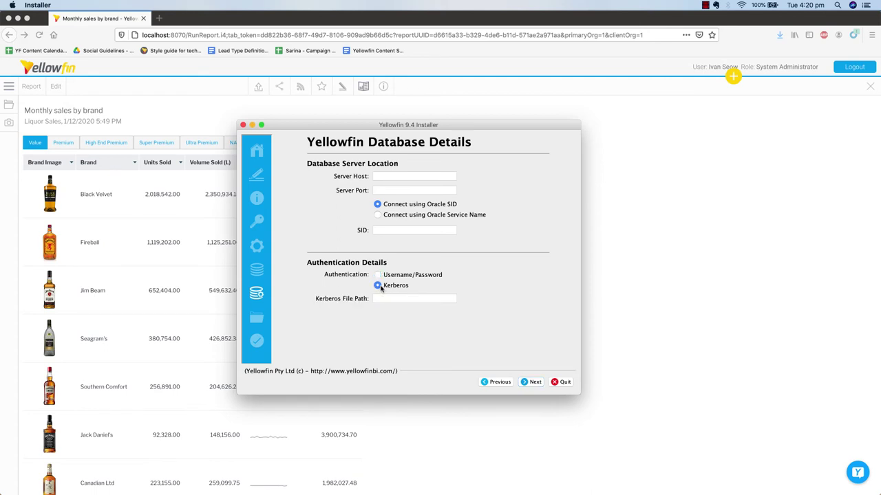
left_click(423, 298)
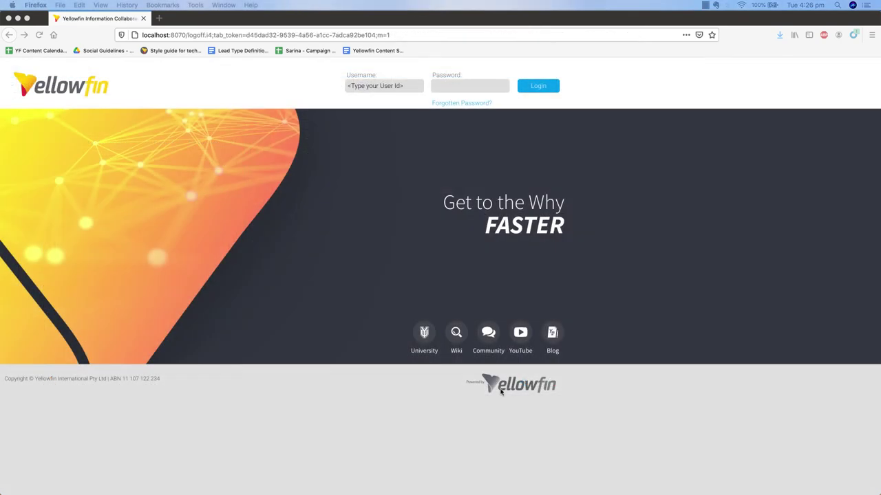
- Request a forgotten-password reset for the user's account name, then follow the emailed reset link
left_click(471, 110)
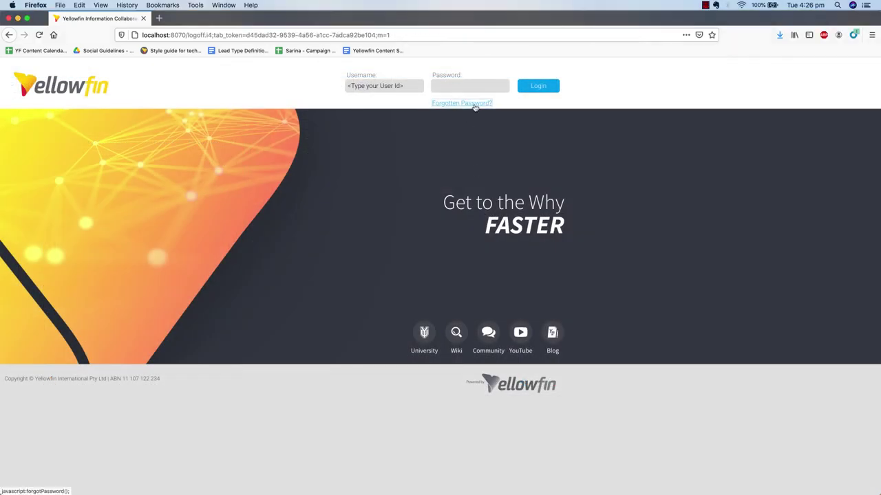
left_click(474, 104)
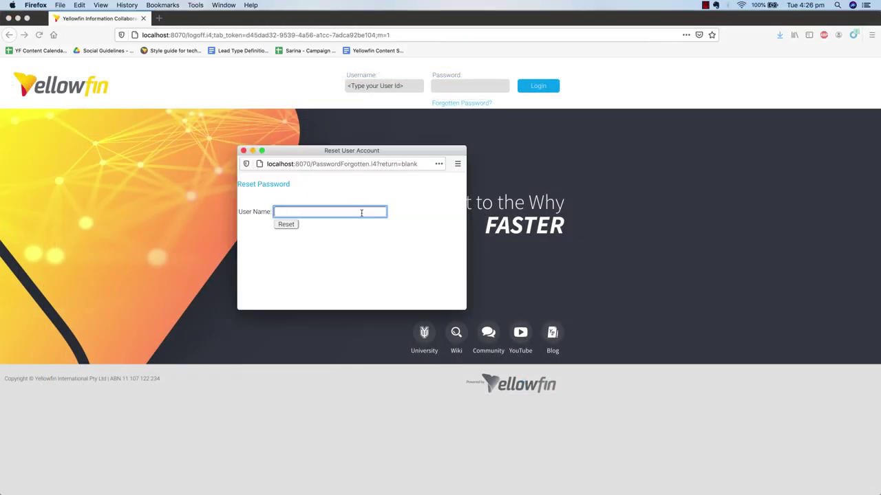
type("ivan.")
left_click(359, 223)
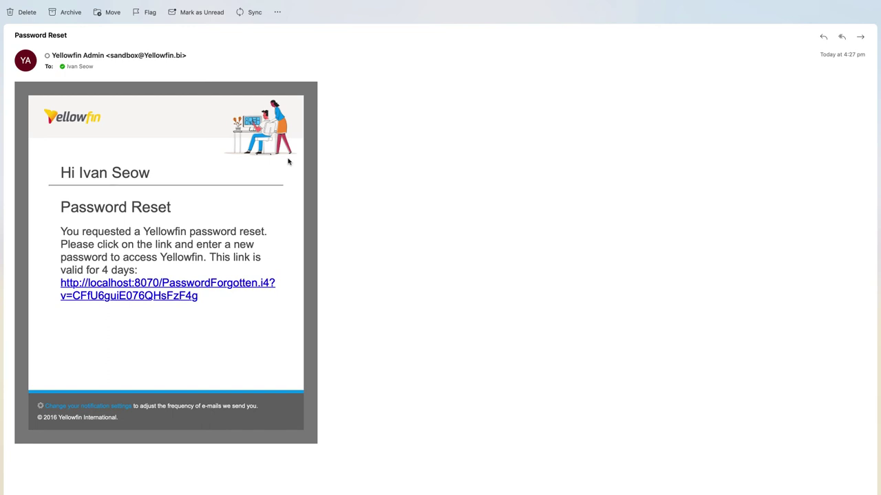
left_click(234, 286)
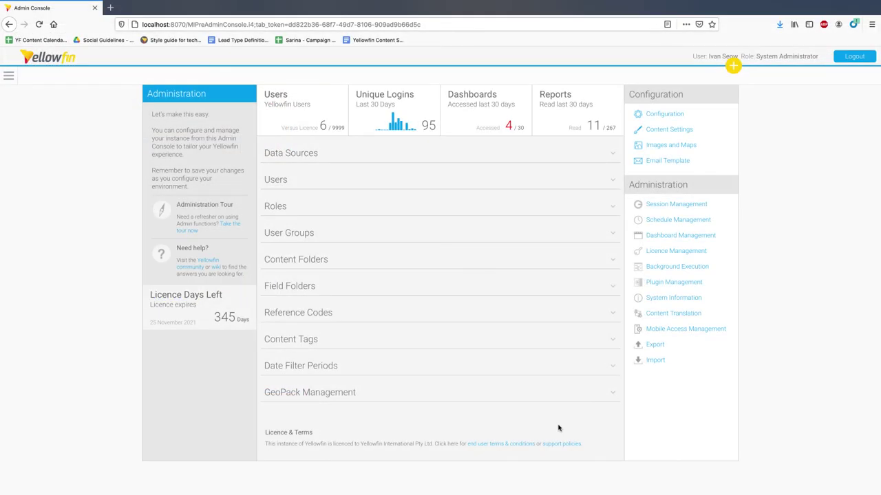
- Enable Allow Content Super User in Authentication General Settings and save
left_click(665, 114)
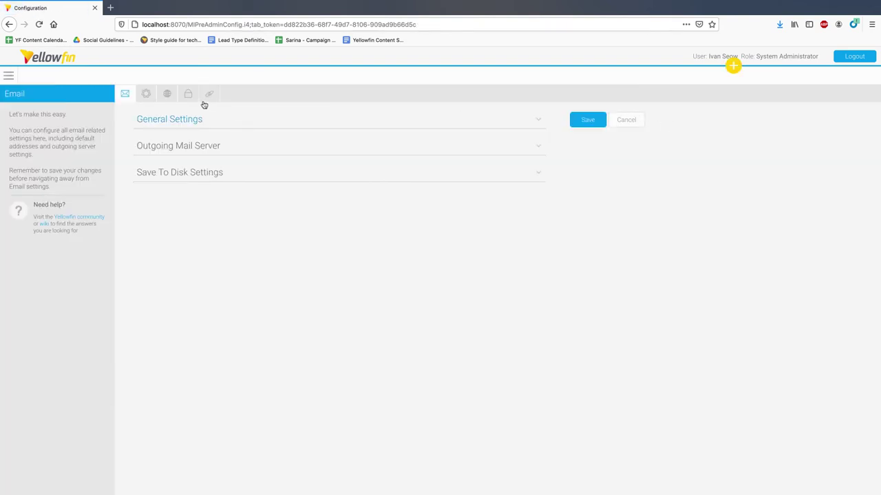
left_click(192, 99)
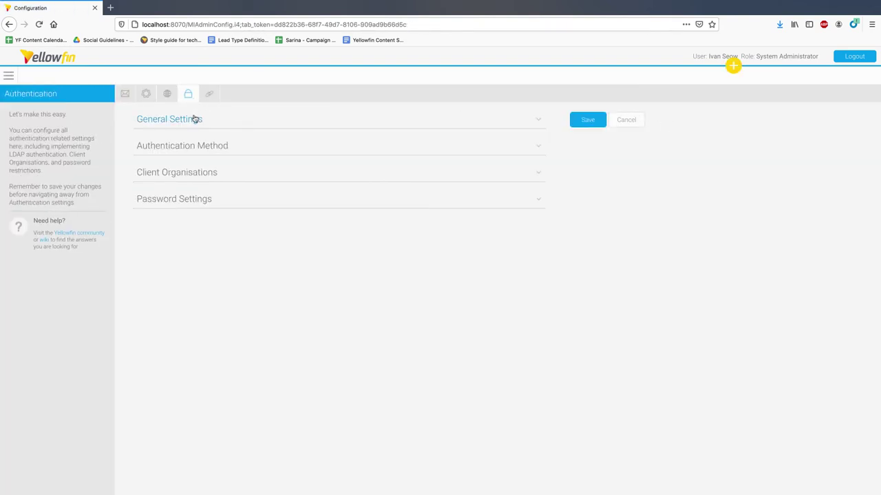
left_click(195, 120)
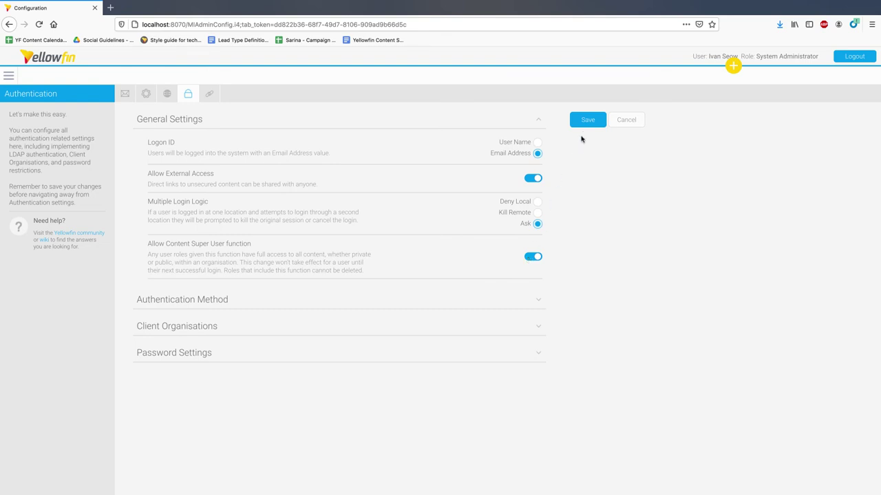
left_click(586, 125)
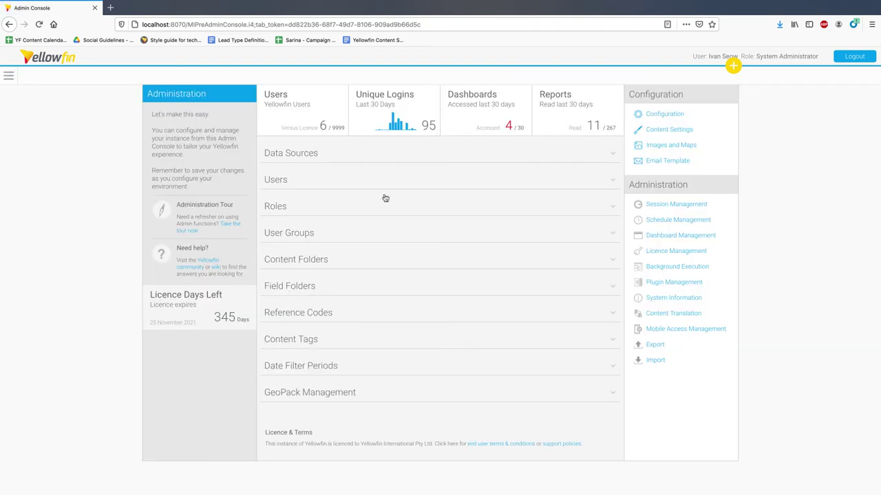
- Grant the Content Super User function to the System Administrator role and save it
left_click(279, 207)
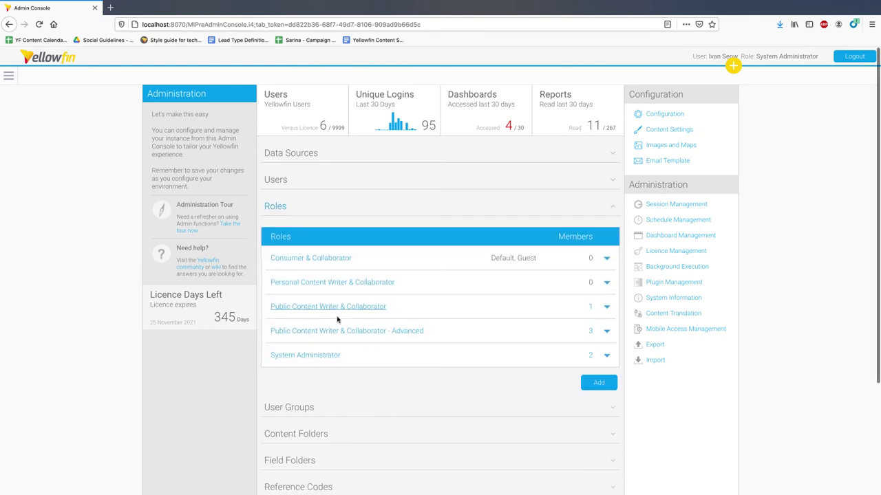
left_click(338, 355)
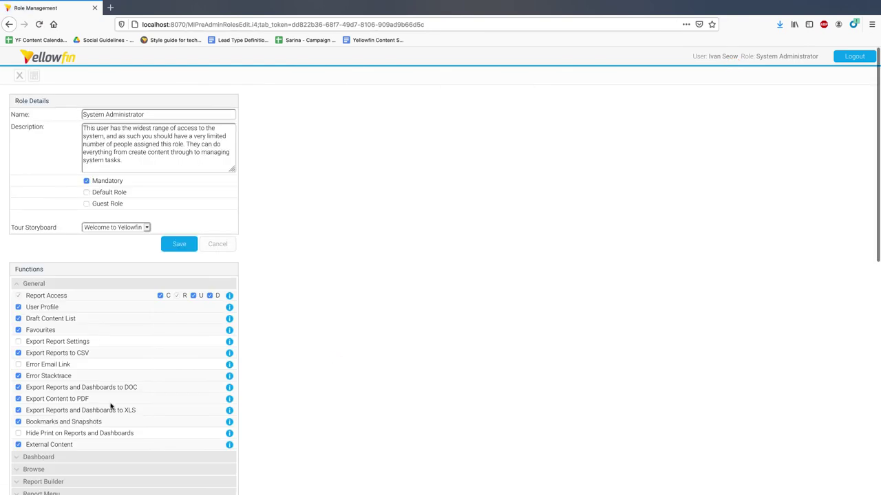
scroll(112, 407, "down", 5)
left_click(17, 358)
scroll(18, 358, "down", 3)
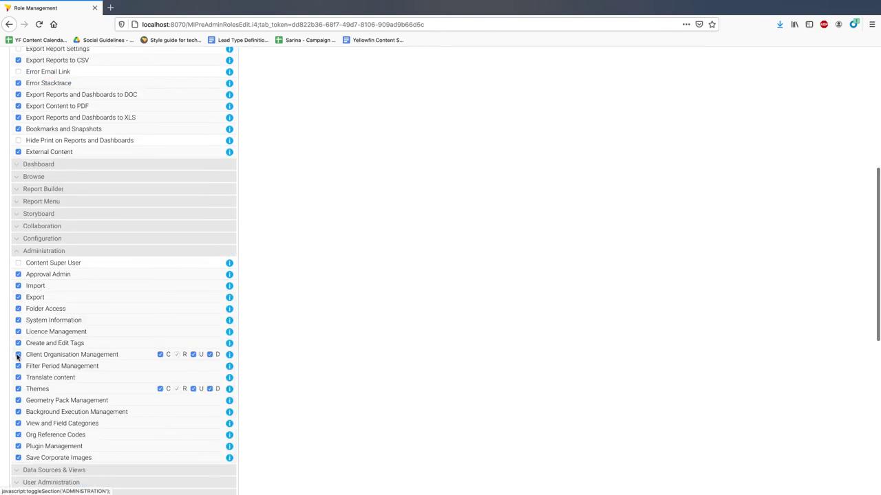
left_click(19, 263)
scroll(103, 309, "down", 10)
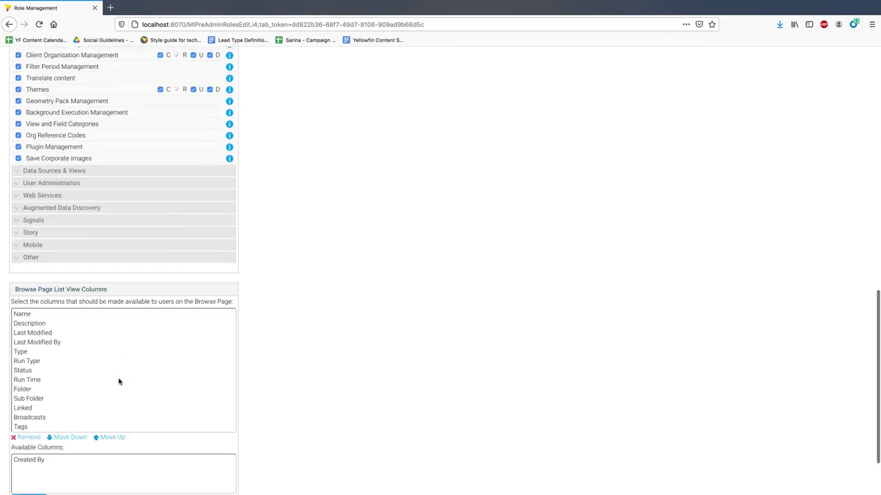
left_click(181, 445)
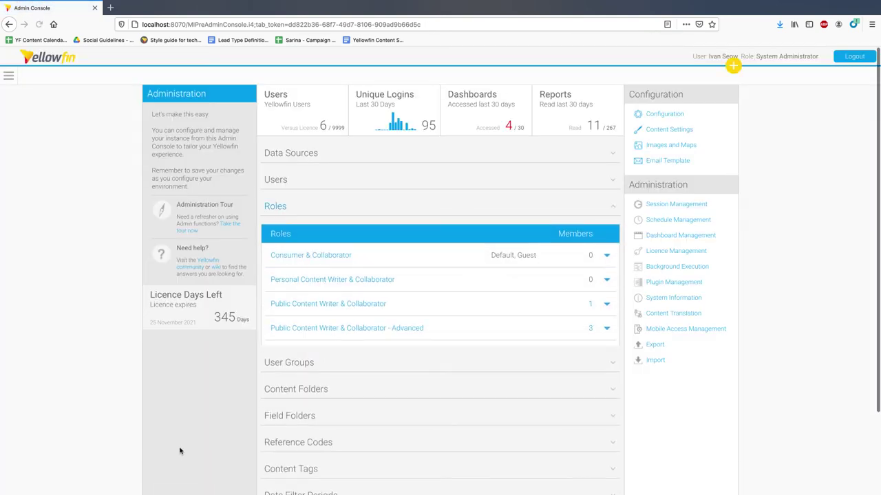
scroll(181, 450, "down", 4)
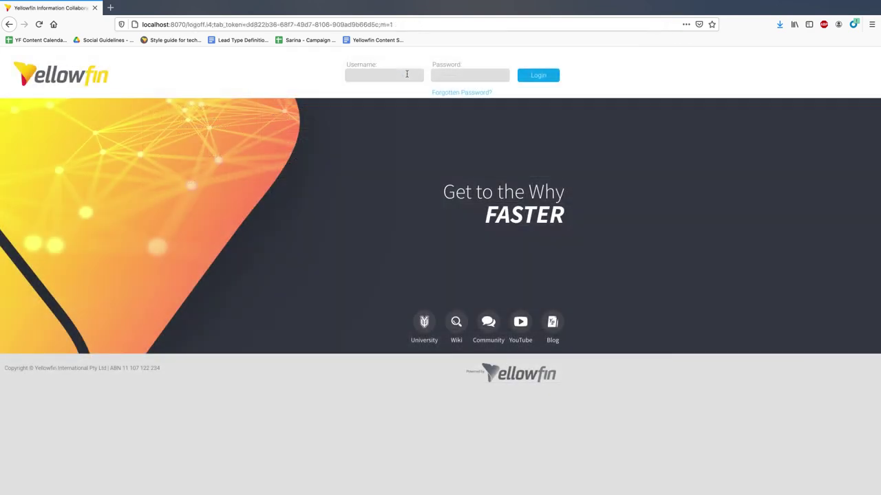
- As the writer, save CSV - Holiday Sales Analysis with Private access, then log back in as administrator
left_click(384, 75)
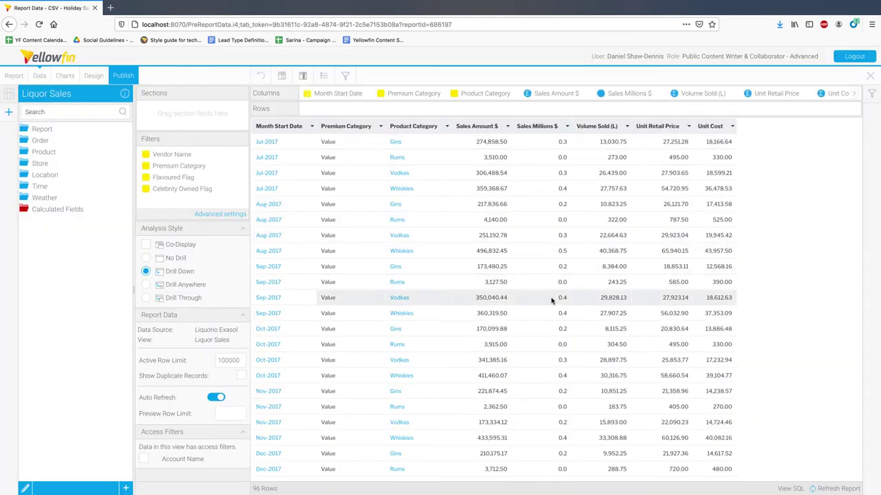
scroll(544, 301, "down", 5)
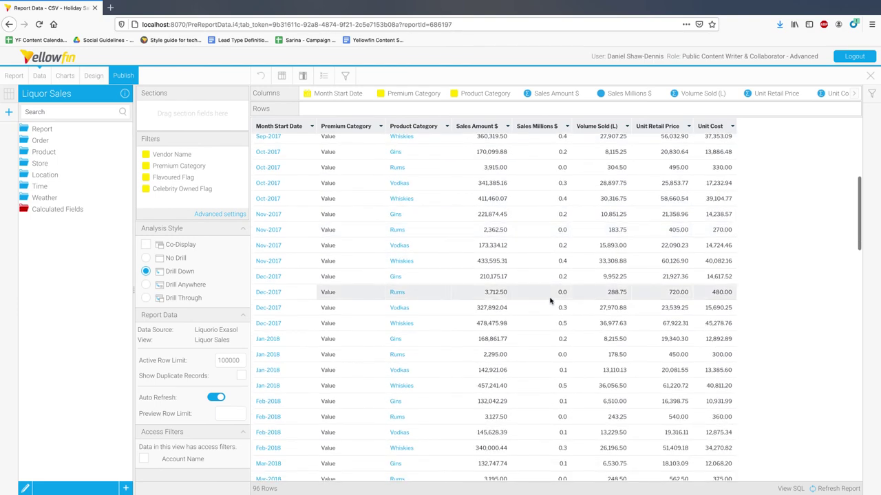
left_click(128, 78)
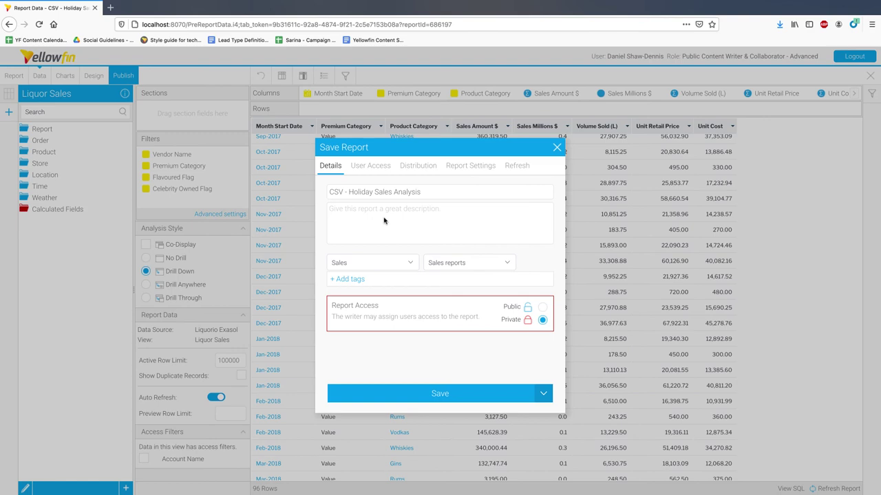
left_click(506, 389)
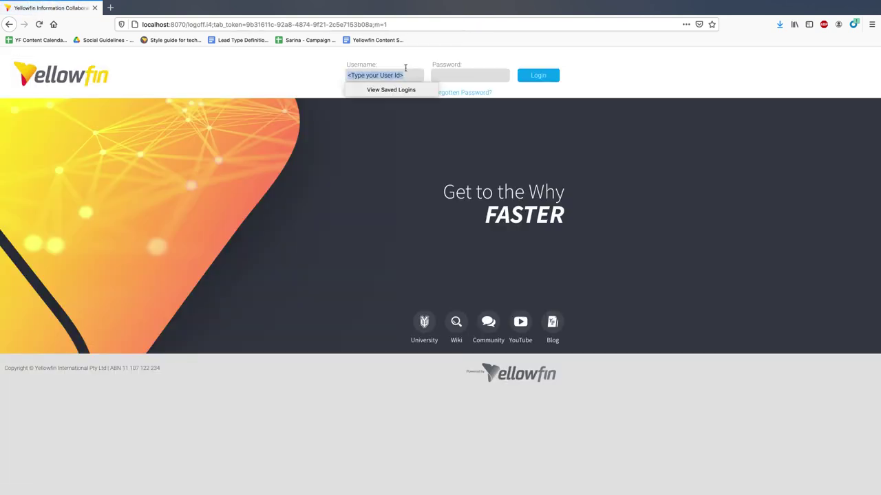
type("ivan")
left_click(406, 87)
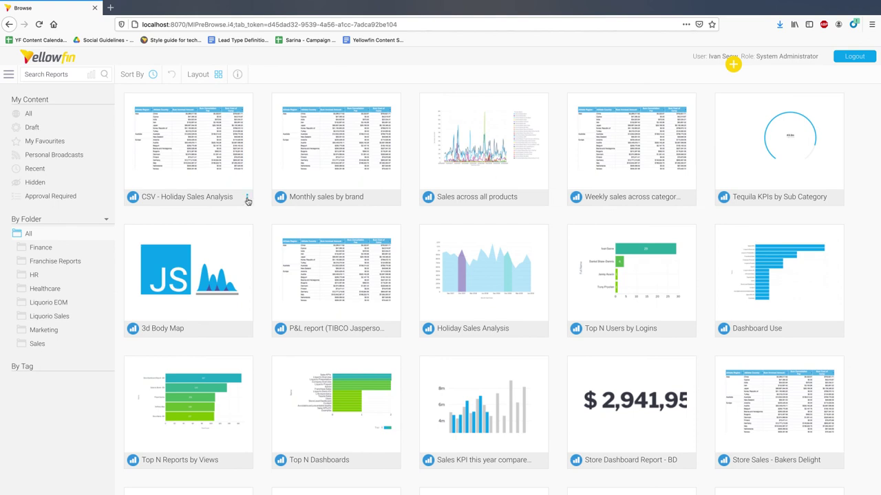
- Open the three-dot options menu on the CSV - Holiday Sales Analysis report card
left_click(247, 198)
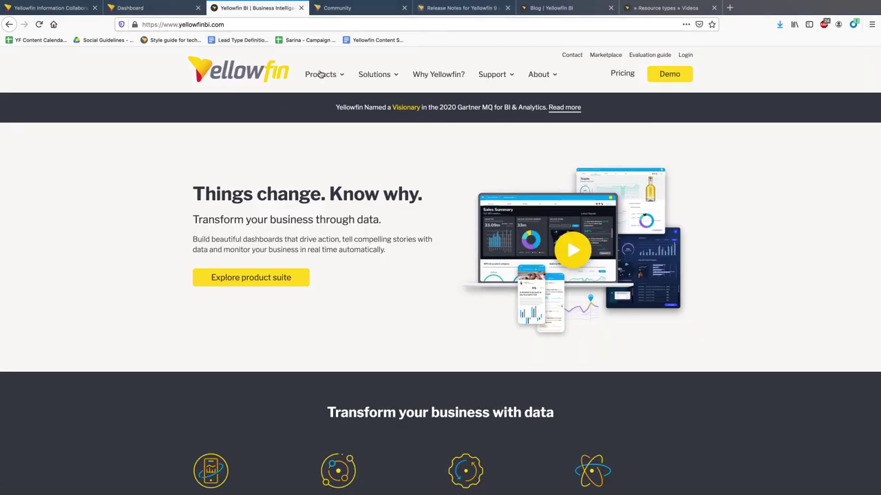
- Browse the Community, Yellowfin 9 Release Notes and Blog pages, ending on Resources filtered to Videos
mouse_move(328, 78)
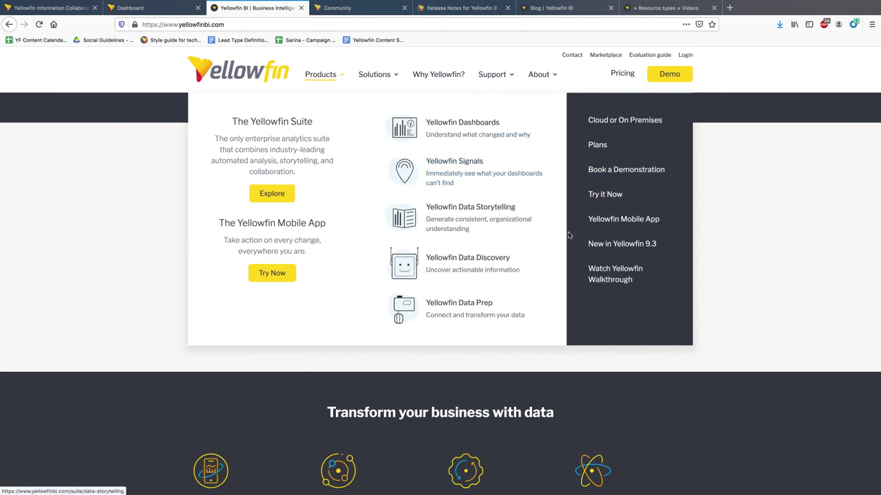
left_click(383, 13)
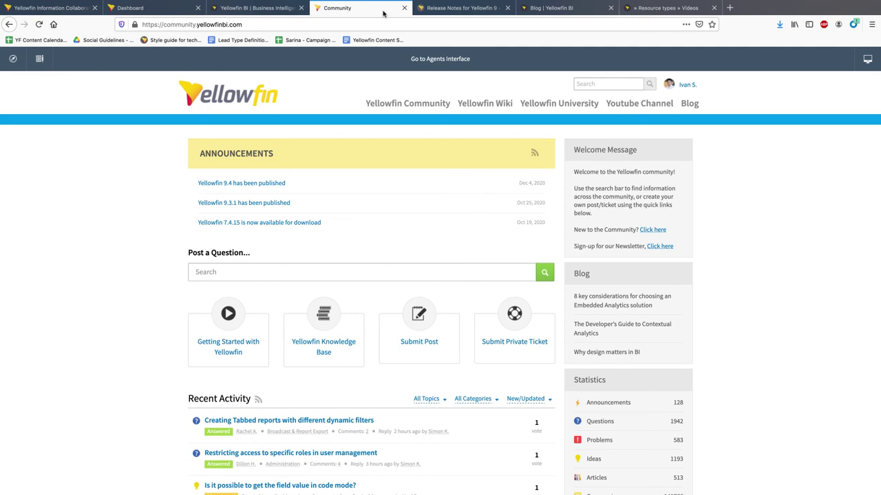
left_click(438, 12)
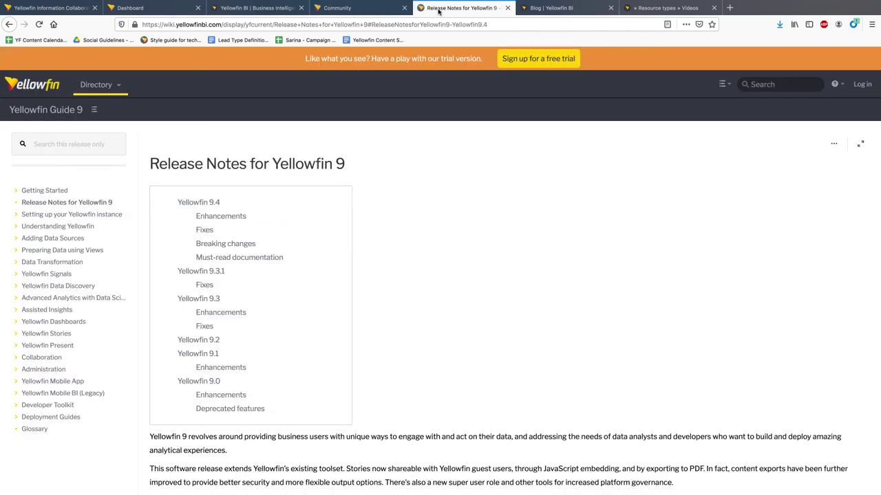
left_click(548, 12)
left_click(647, 14)
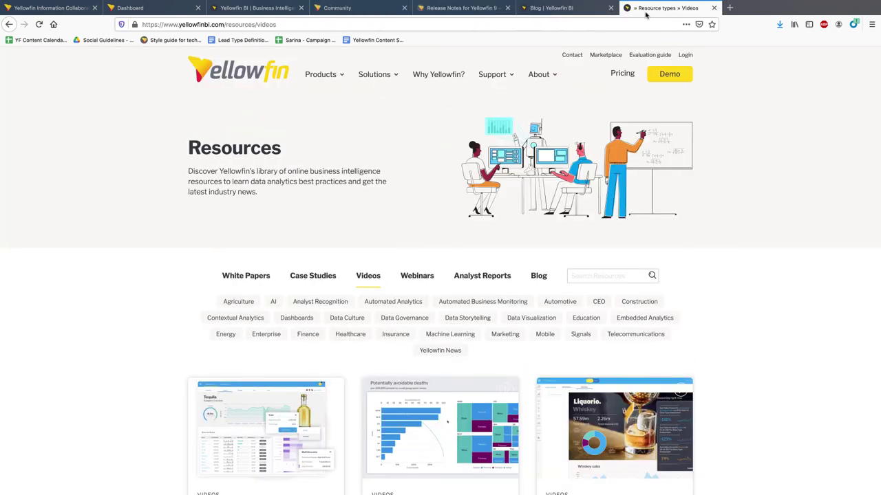